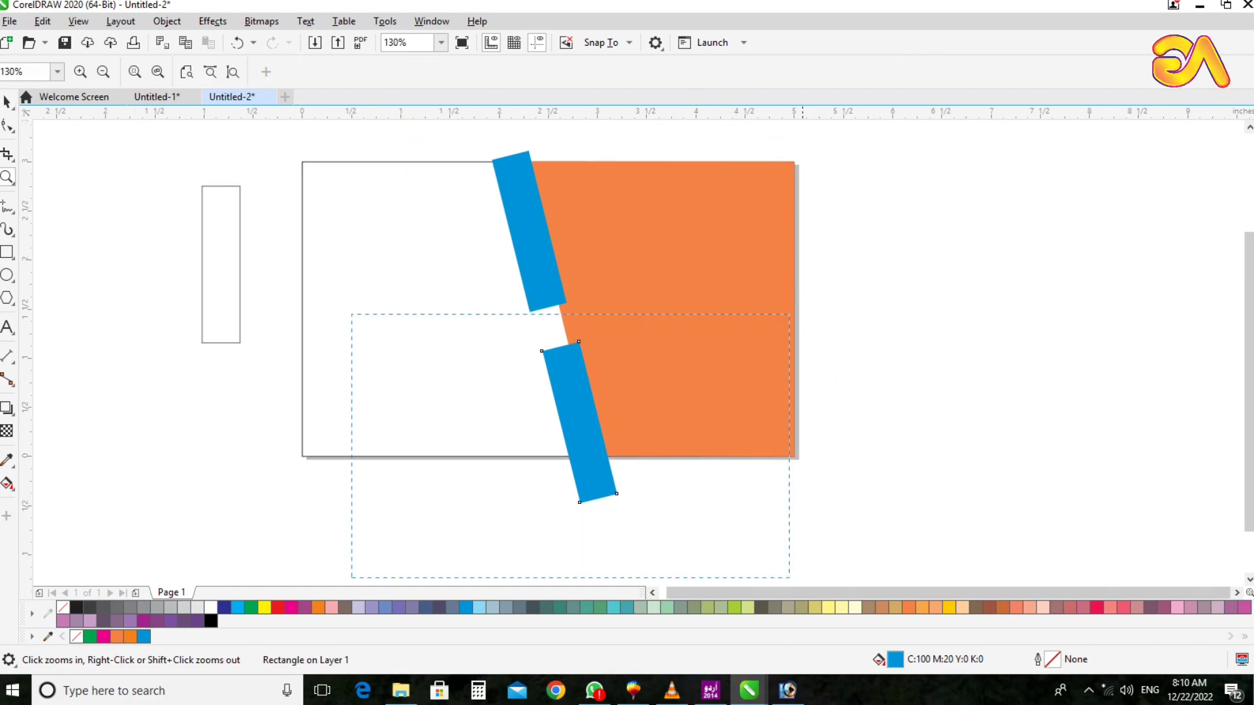
# Widen the lower blue bar to about 141.6% and slant it more steeply across the orange shape's edge
pyautogui.click(633, 416)
pyautogui.press('F2')
pyautogui.moveTo(408, 124); pyautogui.dragTo(985, 501)
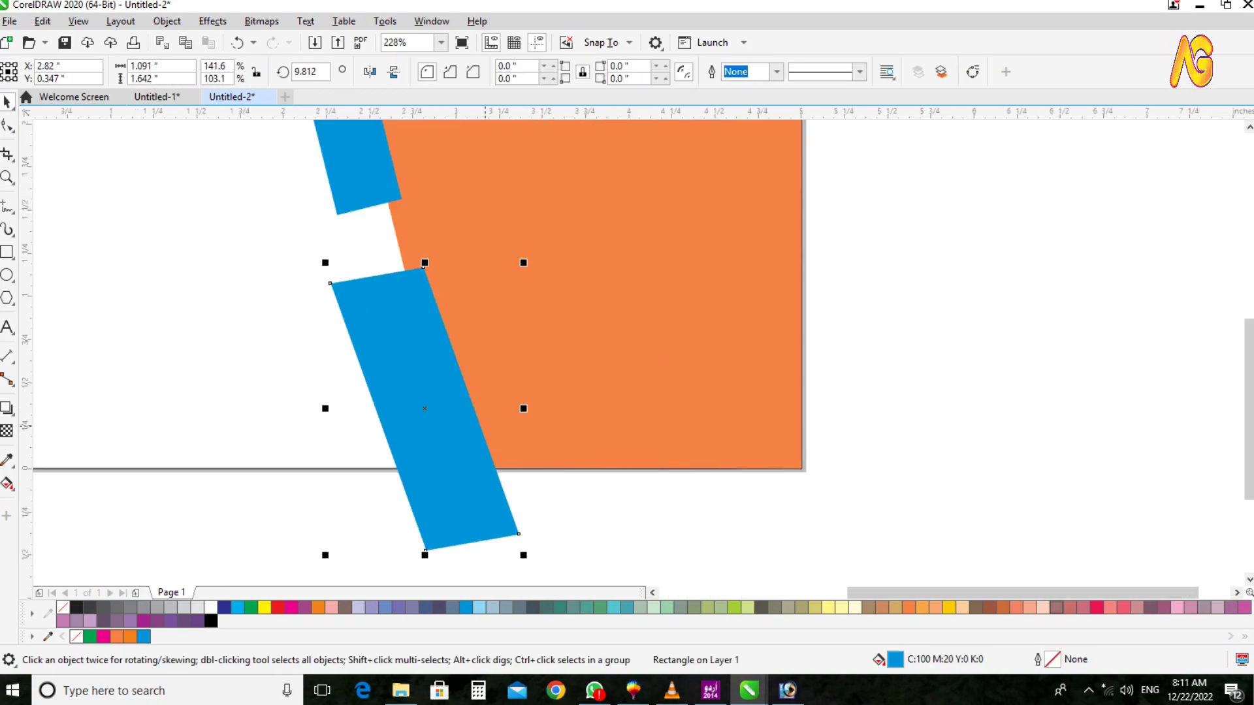
pyautogui.moveTo(328, 419); pyautogui.dragTo(327, 414)
pyautogui.press('F2')
pyautogui.press('F3')
pyautogui.moveTo(261, 171); pyautogui.dragTo(635, 493)
pyautogui.moveTo(575, 398); pyautogui.dragTo(578, 410)
pyautogui.press('F2')
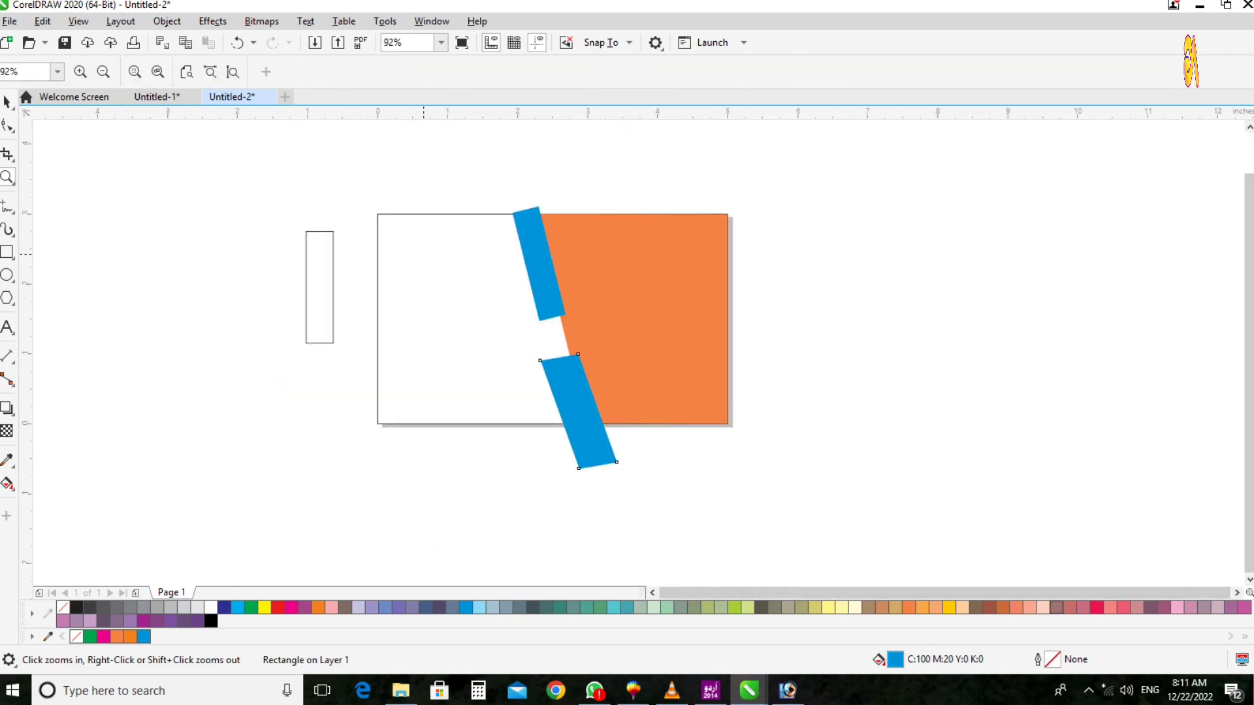
# Skew the lower blue bar so its long sides run parallel to the orange shape's slanted edge
pyautogui.moveTo(392, 261); pyautogui.dragTo(842, 585)
pyautogui.click(591, 340)
pyautogui.scroll(-2, 611, 370)
# Convert the upper blue bar to curves and extend its lower end by about 0.414 inches
pyautogui.press('F2')
pyautogui.moveTo(518, 252); pyautogui.dragTo(756, 384)
pyautogui.click(458, 366)
pyautogui.hotkey('ctrl', 'q')
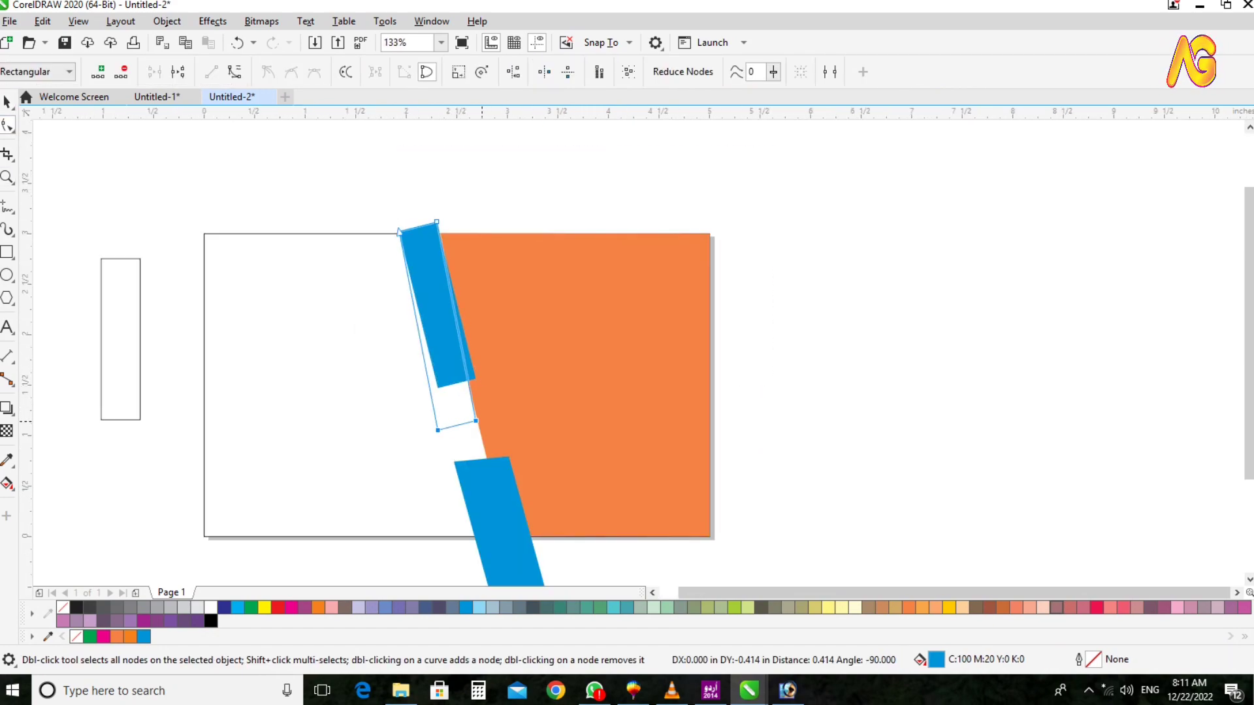
# Select both blue bars and place them inside the page rectangle as PowerClip contents
pyautogui.press('space')
pyautogui.press('Up')
pyautogui.keyDown('shift'); pyautogui.click(506, 516); pyautogui.keyUp('shift')
pyautogui.click(366, 418)
# Send the orange shape to the back, behind the two blue bars
pyautogui.doubleClick(542, 405)
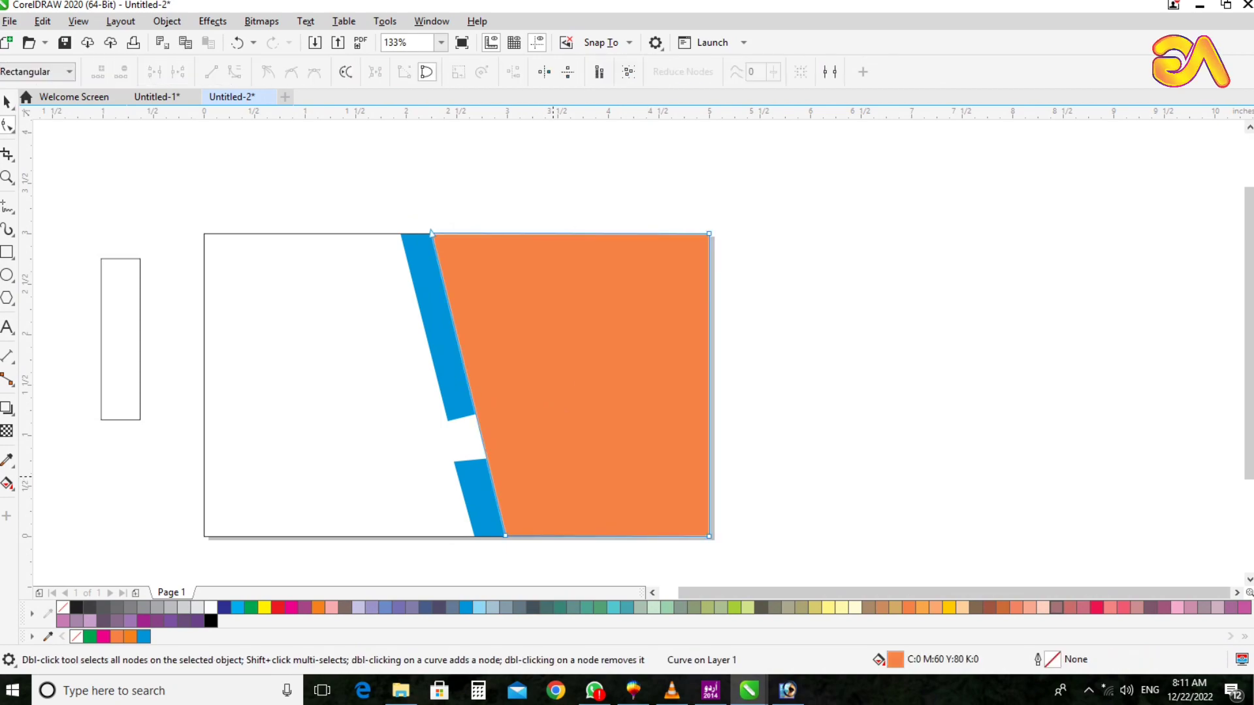
pyautogui.doubleClick(532, 404)
pyautogui.hotkey('shift', 'pagedown')
pyautogui.keyDown('ctrl'); pyautogui.click(279, 207); pyautogui.keyUp('ctrl')
pyautogui.press('F2')
pyautogui.moveTo(279, 207); pyautogui.dragTo(900, 614)
# Draw a slanted 2-point line about 3 inches tall from the page's upper to lower edge, beside the blue bars
pyautogui.scroll(-1, 266, 268)
pyautogui.press('F2')
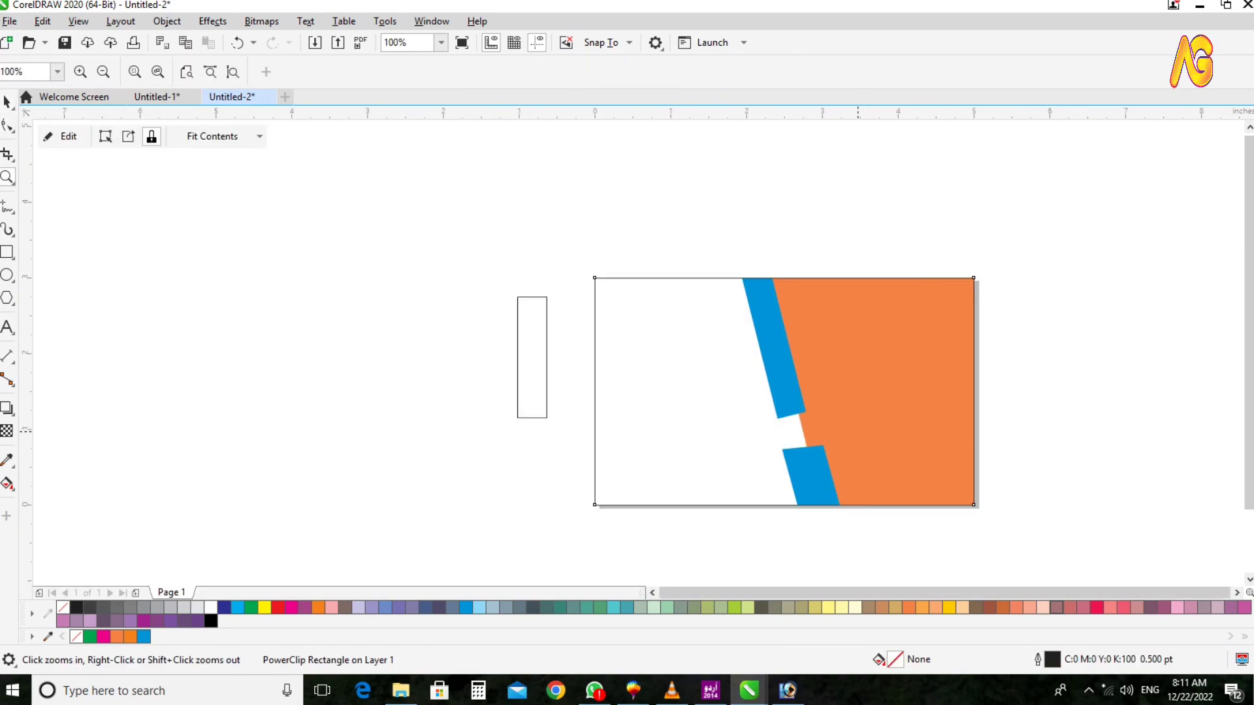
pyautogui.moveTo(542, 236); pyautogui.dragTo(1095, 587)
pyautogui.click(7, 206)
pyautogui.click(59, 223)
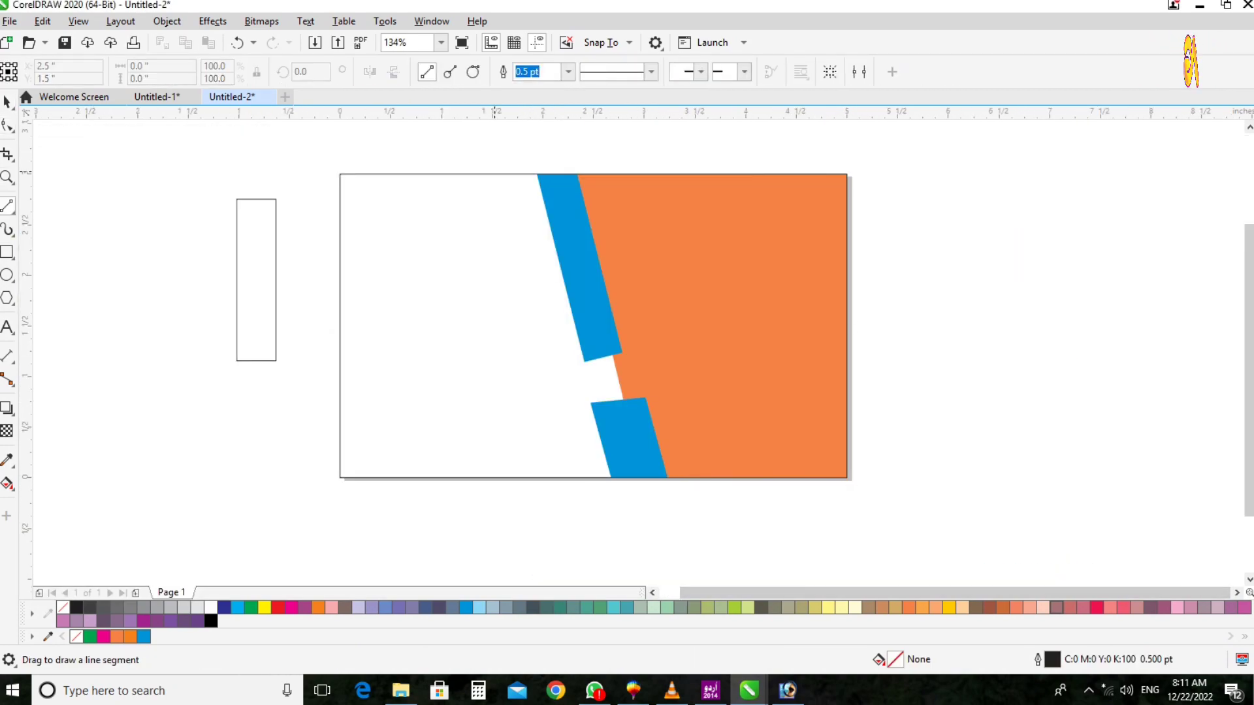
pyautogui.press('F2')
pyautogui.moveTo(293, 127); pyautogui.dragTo(1005, 538)
pyautogui.press('space')
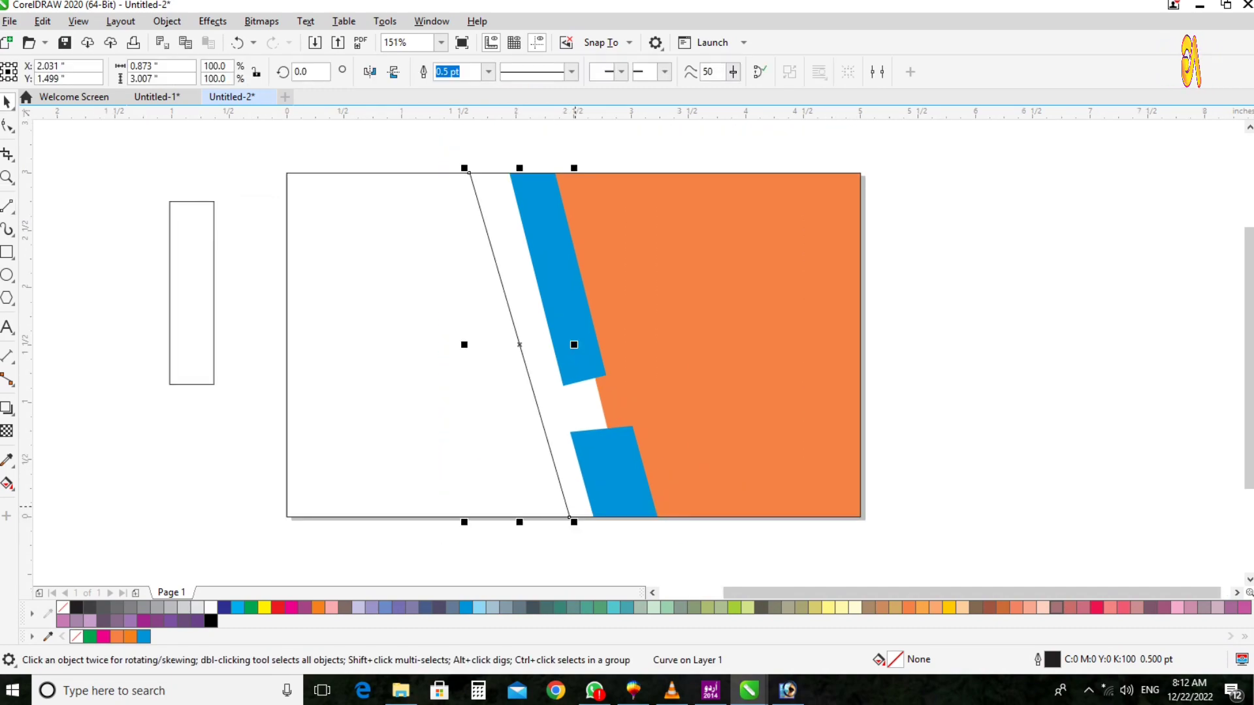
# Set the slanted line's outline width to 5 pt
pyautogui.press('F12')
pyautogui.write('5')
pyautogui.hotkey('alt', 'b')
pyautogui.press('Return')
# Enlarge the thick line to about 104.7% so it overshoots the page, and rotate it parallel to the blue bars
pyautogui.moveTo(567, 506); pyautogui.dragTo(575, 524)
pyautogui.click(575, 506)
pyautogui.press('F3')
pyautogui.press('F2')
pyautogui.moveTo(499, 258); pyautogui.dragTo(775, 523)
pyautogui.press('F3')
pyautogui.press('F2')
pyautogui.moveTo(417, 196); pyautogui.dragTo(716, 446)
pyautogui.moveTo(613, 496); pyautogui.dragTo(618, 502)
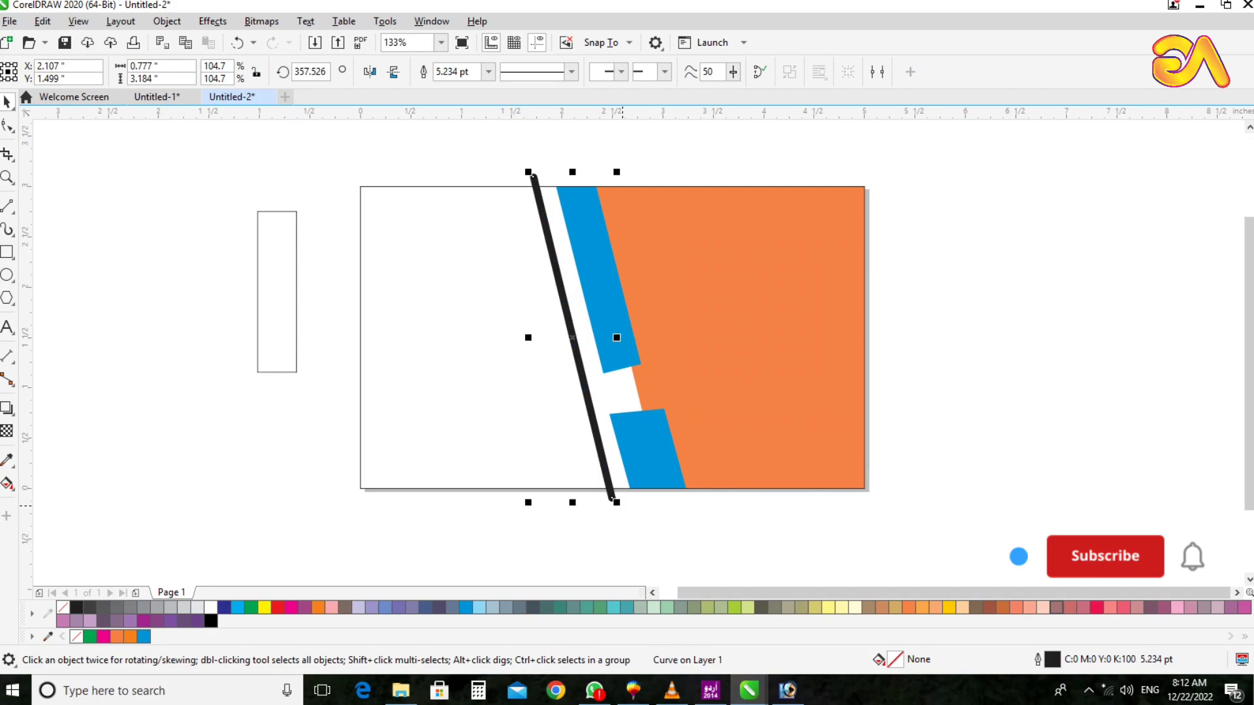
# Shift the thick slanted line slightly closer to the blue bars
pyautogui.press('F2')
pyautogui.moveTo(418, 98); pyautogui.dragTo(368, 85)
pyautogui.moveTo(467, 161); pyautogui.dragTo(881, 555)
pyautogui.press('space')
pyautogui.moveTo(517, 332); pyautogui.dragTo(523, 331)
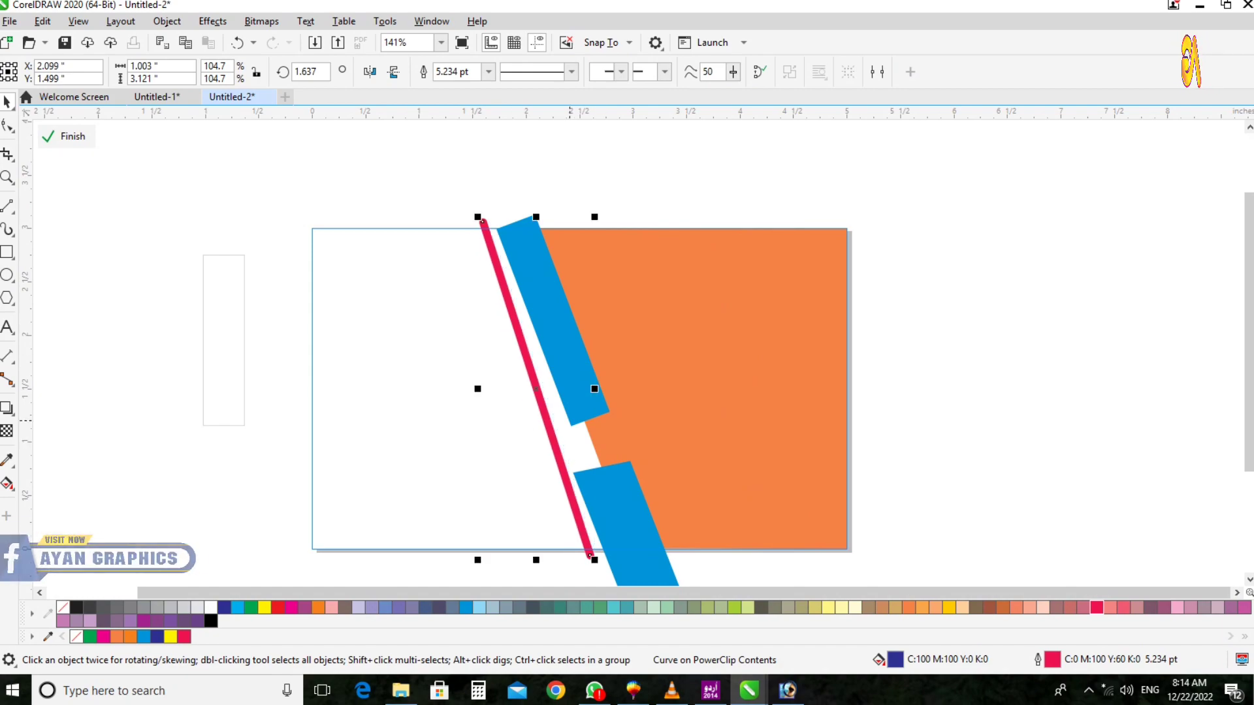
# Adjust the upper blue bar's slant to run along the red line and finish editing the clipped contents
pyautogui.doubleClick(573, 418)
pyautogui.press('F2')
pyautogui.moveTo(426, 179); pyautogui.dragTo(769, 468)
pyautogui.click(72, 137)
pyautogui.press('F4')
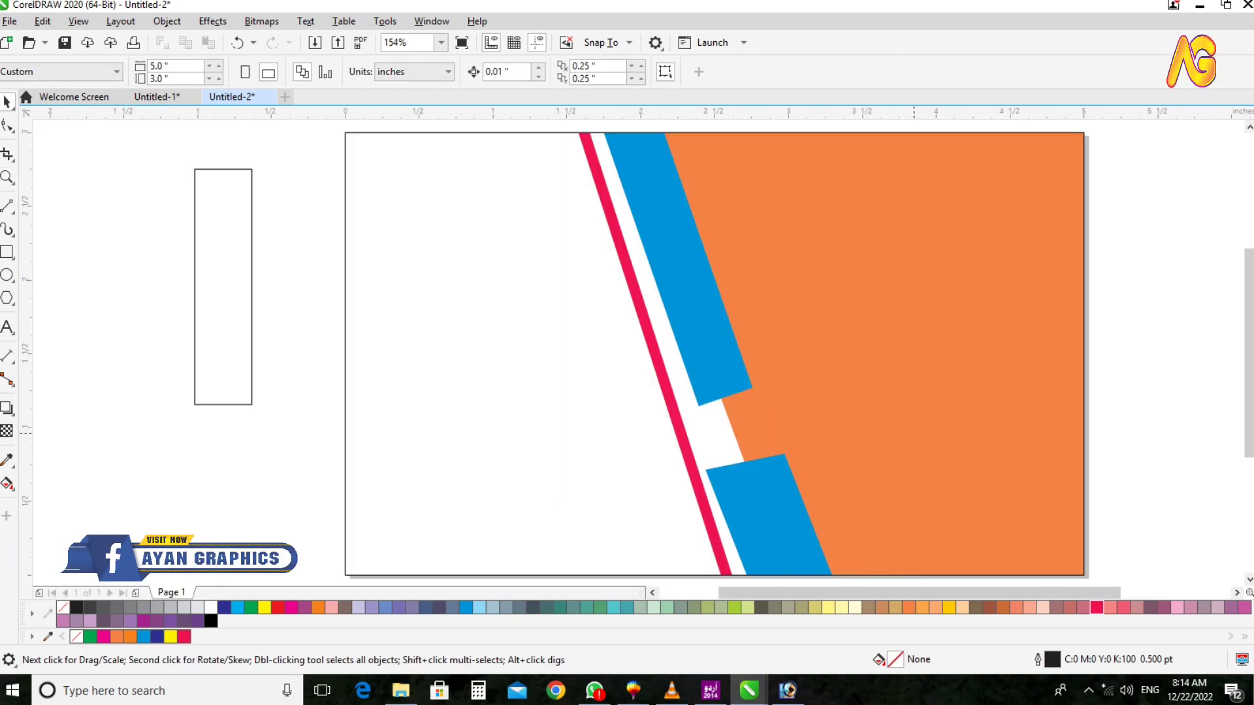
# Extract a copy of the blue bar from the clipped design and delete the surplus pieces
pyautogui.scroll(-1, 381, 409)
pyautogui.scroll(-1, 914, 404)
pyautogui.rightClick(435, 365)
pyautogui.moveTo(741, 383)
pyautogui.mouseDown()
pyautogui.moveTo(435, 366)
pyautogui.moveTo(729, 452)
pyautogui.mouseUp()
pyautogui.click(128, 137)
pyautogui.press('Delete')
pyautogui.hotkey('ctrl', 'z')
pyautogui.click(365, 392)
pyautogui.press('Delete')
pyautogui.click(469, 438)
# Position the blue bar copy on the white side of the red line at the page's lower edge, inside the clipped design
pyautogui.moveTo(458, 202); pyautogui.dragTo(959, 514)
pyautogui.moveTo(633, 425); pyautogui.dragTo(643, 428)
pyautogui.press('F2')
pyautogui.moveTo(392, 248); pyautogui.dragTo(1092, 583)
pyautogui.moveTo(539, 418); pyautogui.dragTo(537, 399)
pyautogui.click(1093, 389)
pyautogui.press('F4')
pyautogui.click(636, 188)
pyautogui.scroll(-1, 637, 188)
pyautogui.press('F2')
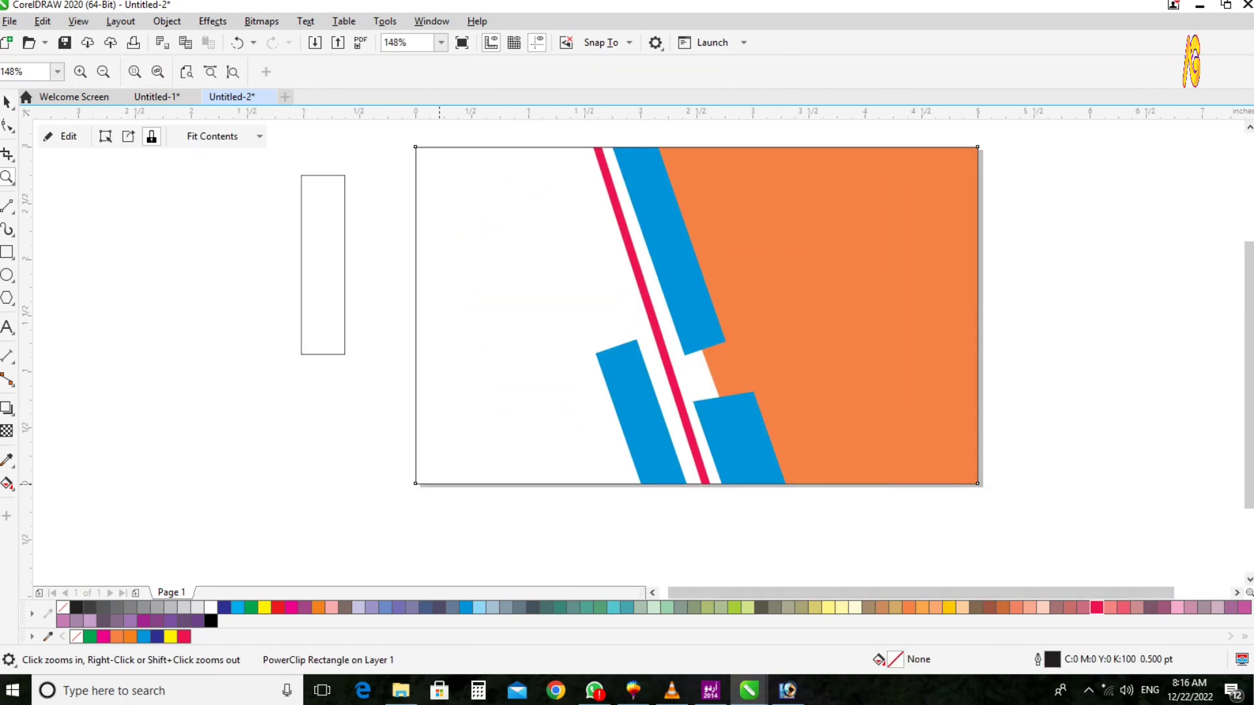
# Edit the clipped contents to shorten the red line so it ends between the two lower blue bars, then finish editing
pyautogui.moveTo(196, 140); pyautogui.dragTo(1208, 470)
pyautogui.click(67, 135)
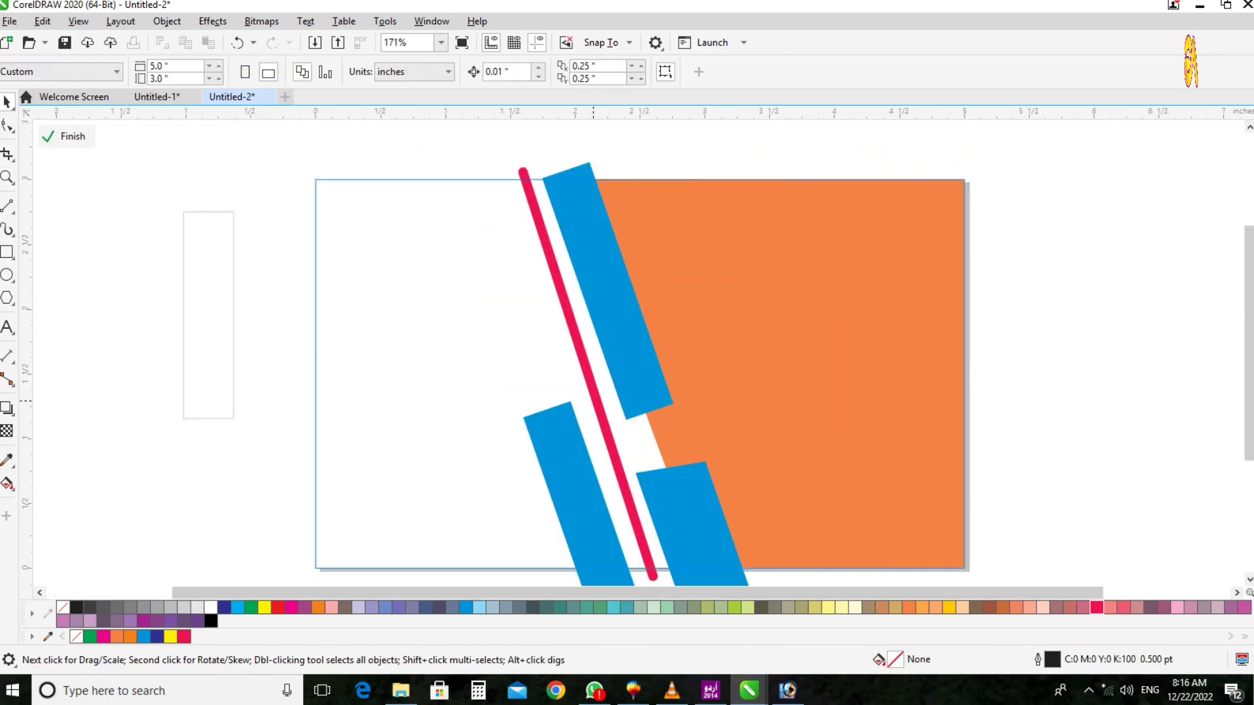
pyautogui.click(568, 305)
pyautogui.scroll(-2, 624, 224)
pyautogui.press('F2')
pyautogui.press('space')
pyautogui.scroll(1, 622, 361)
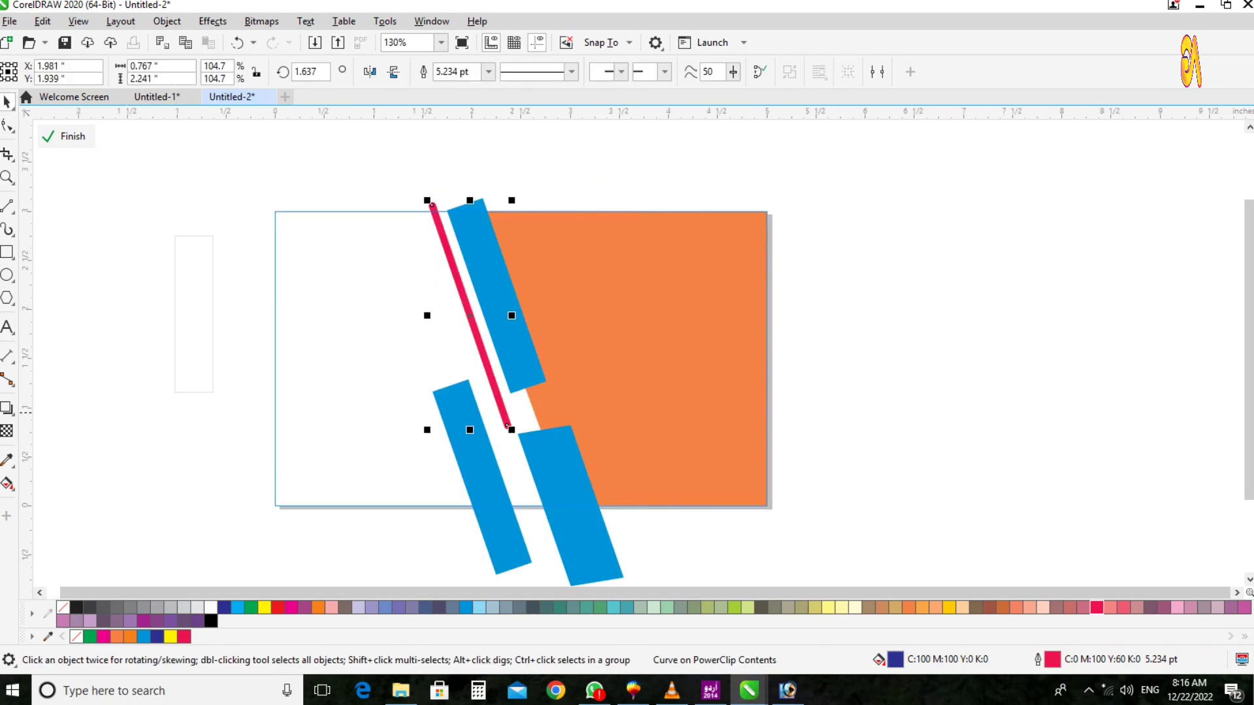
pyautogui.moveTo(513, 446); pyautogui.dragTo(514, 447)
pyautogui.press('space')
pyautogui.click(517, 434)
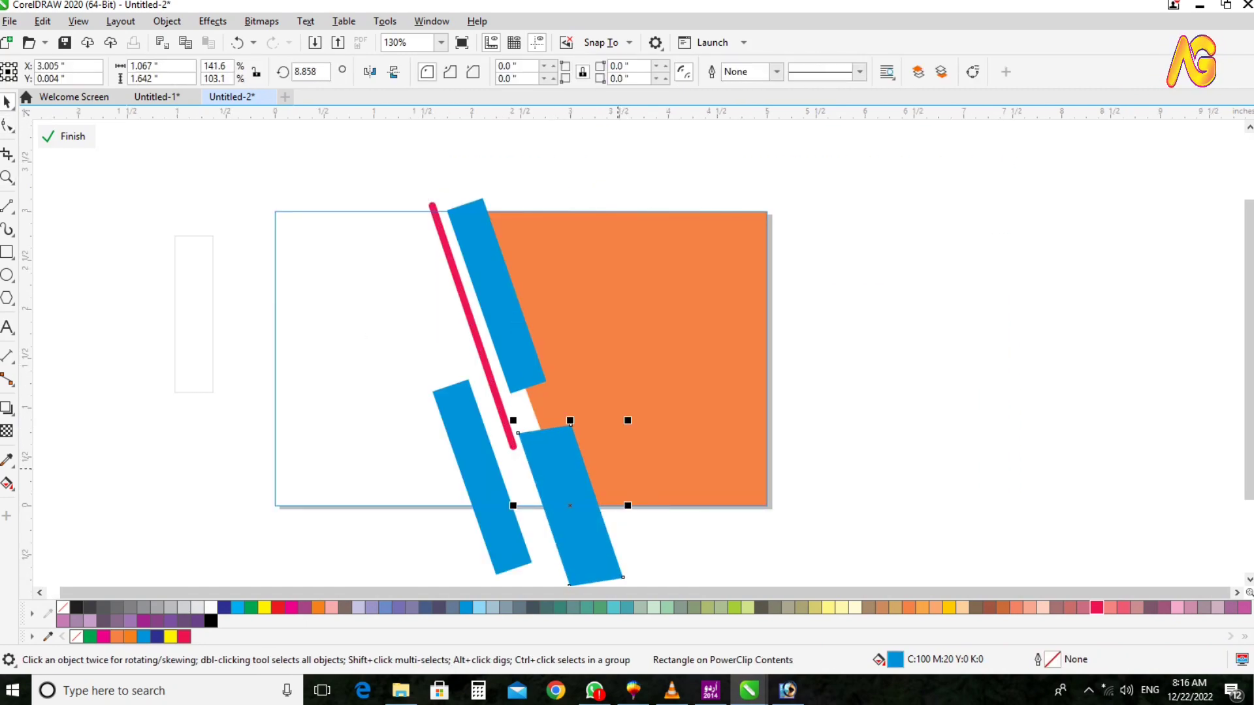
pyautogui.scroll(-1, 481, 471)
pyautogui.click(67, 136)
# Copy the small outlined rectangle onto the page's lower-left corner and rotate the copy about 24 degrees
pyautogui.press('F2')
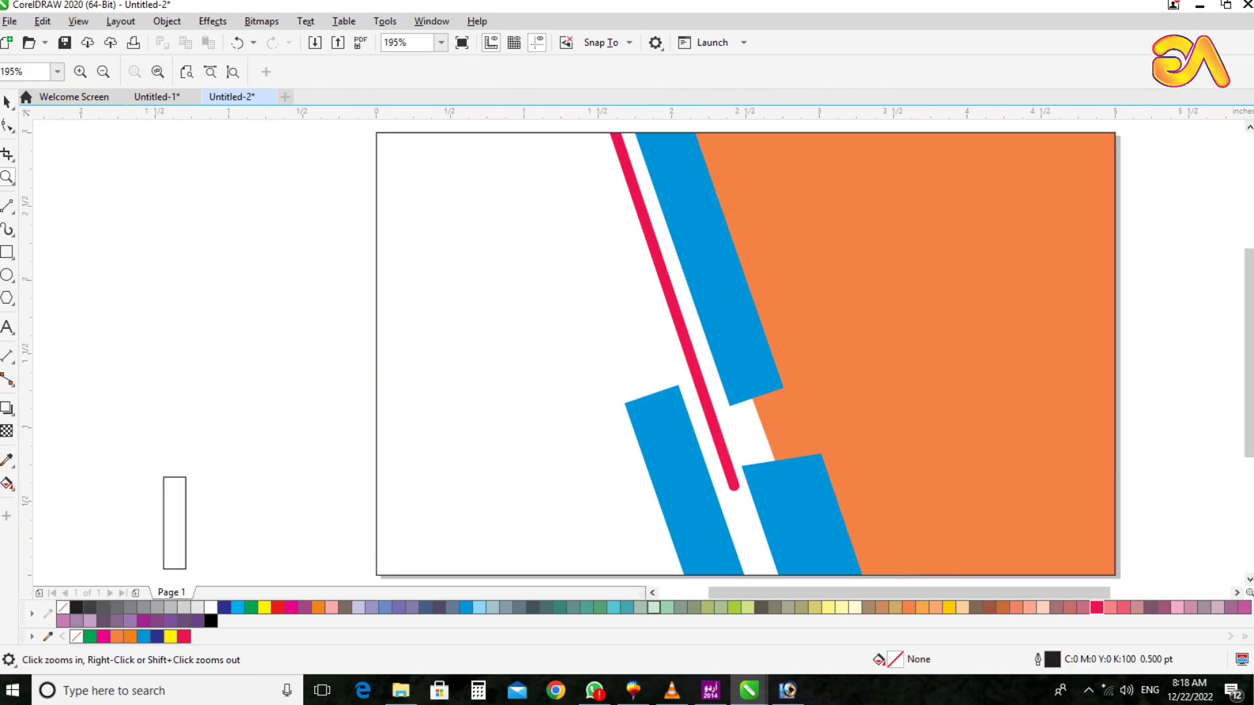
pyautogui.moveTo(76, 331); pyautogui.dragTo(505, 514)
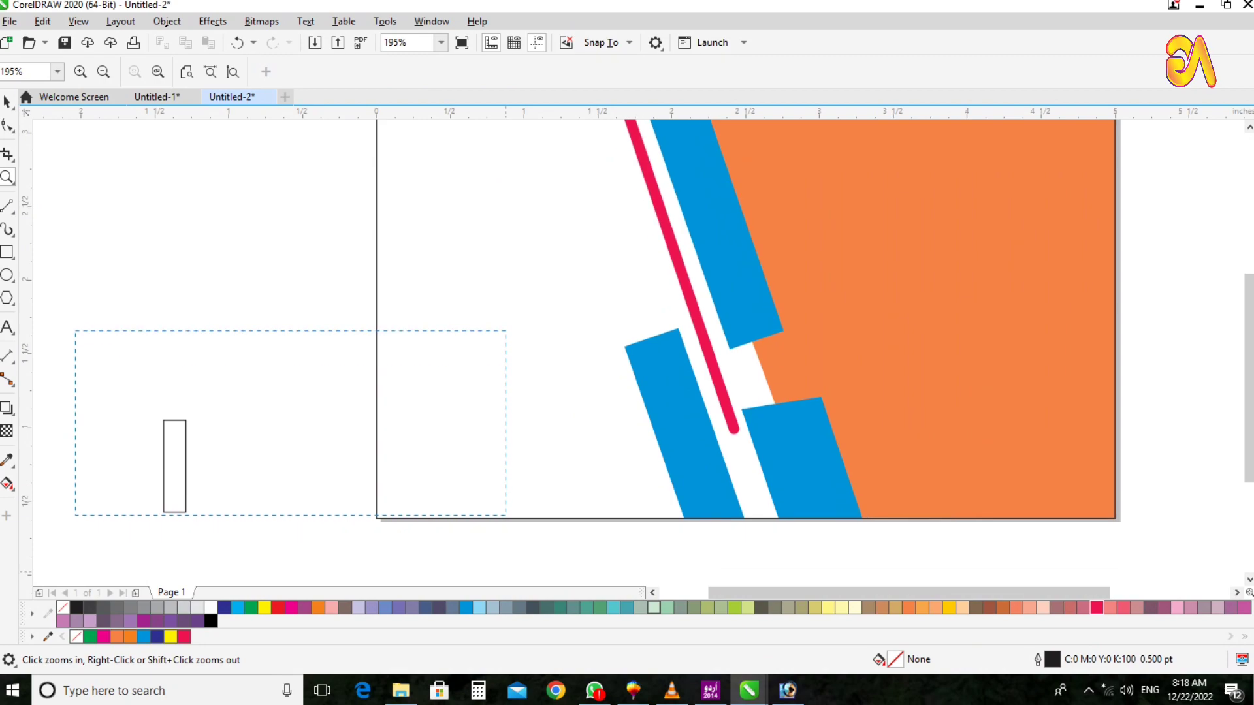
pyautogui.scroll(-1, 190, 155)
pyautogui.moveTo(246, 317); pyautogui.dragTo(392, 356)
pyautogui.press('F2')
pyautogui.moveTo(207, 195); pyautogui.dragTo(927, 540)
pyautogui.moveTo(400, 355); pyautogui.dragTo(631, 344)
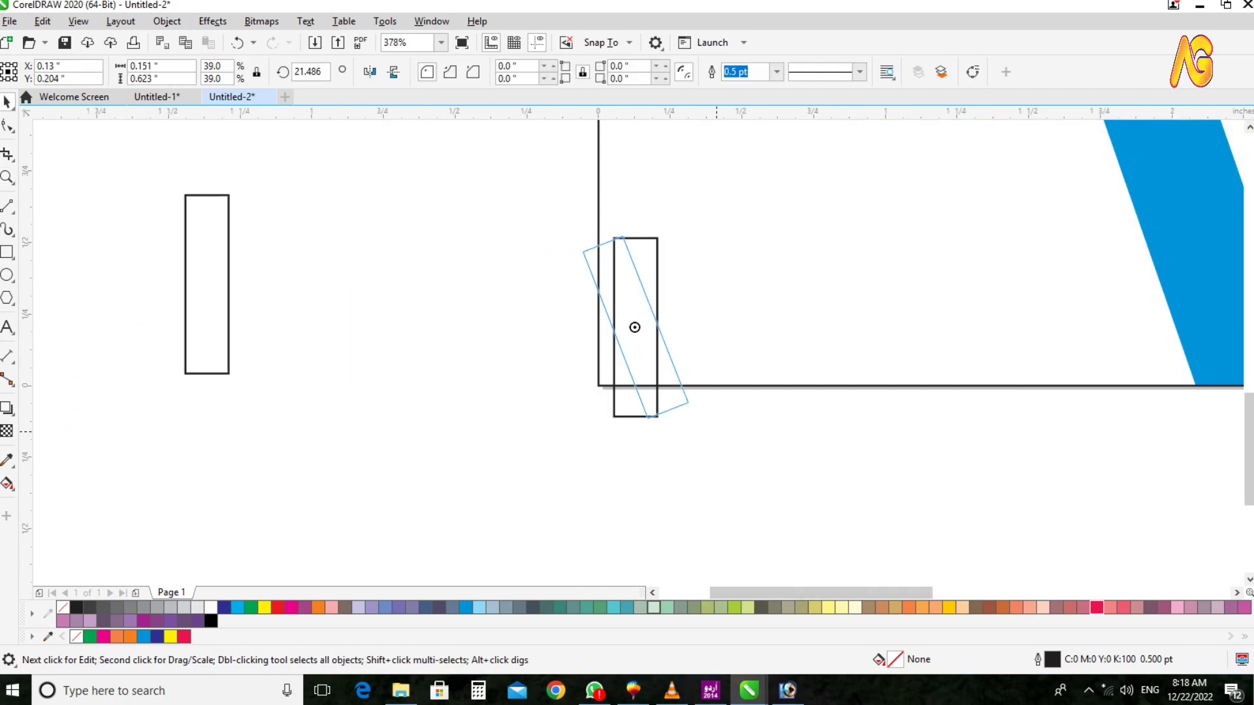
pyautogui.moveTo(716, 431); pyautogui.dragTo(717, 432)
pyautogui.press('F2')
pyautogui.moveTo(521, 160); pyautogui.dragTo(718, 483)
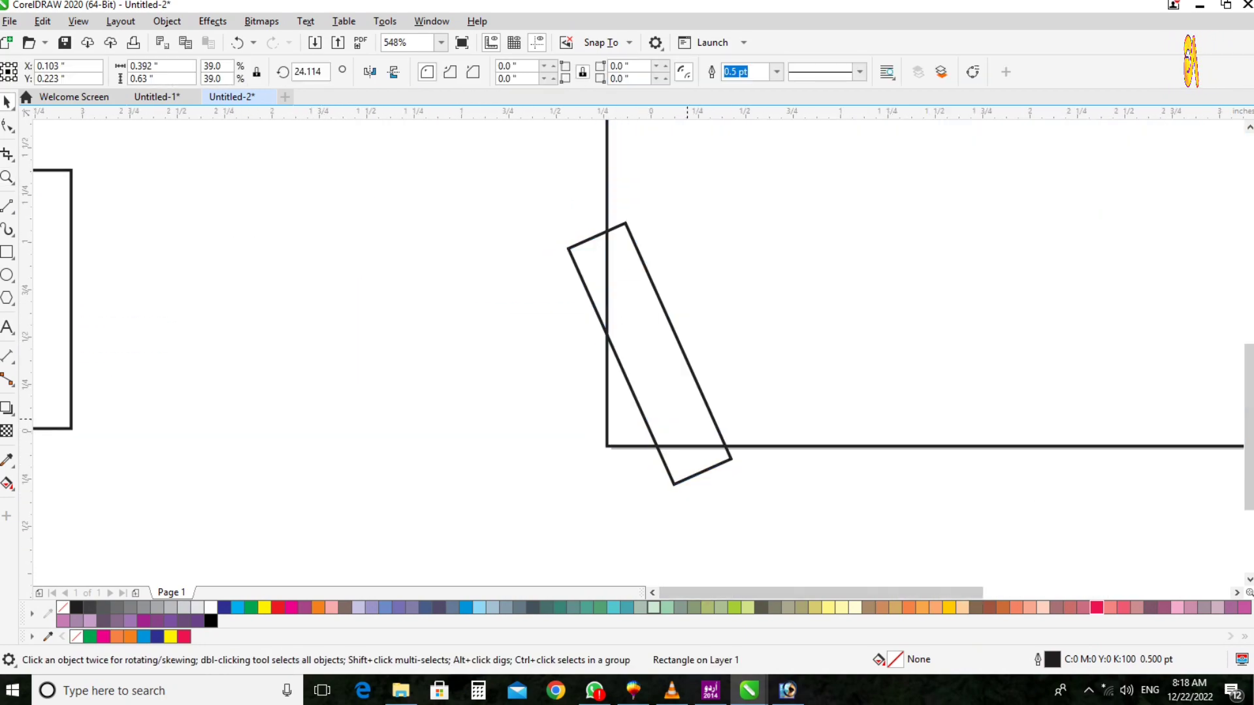
# Duplicate the tilted rectangle as a spare and clip the one at the corner into the page frame
pyautogui.scroll(-2, 687, 420)
pyautogui.moveTo(426, 346); pyautogui.dragTo(538, 406)
pyautogui.press('F2')
pyautogui.moveTo(131, 159); pyautogui.dragTo(882, 507)
pyautogui.click(532, 366)
pyautogui.press('F2')
pyautogui.moveTo(392, 190); pyautogui.dragTo(875, 474)
# Edit the clipped contents to shift the tilted rectangle slightly outward at the page corner, then finish editing
pyautogui.keyDown('ctrl'); pyautogui.click(505, 481); pyautogui.keyUp('ctrl')
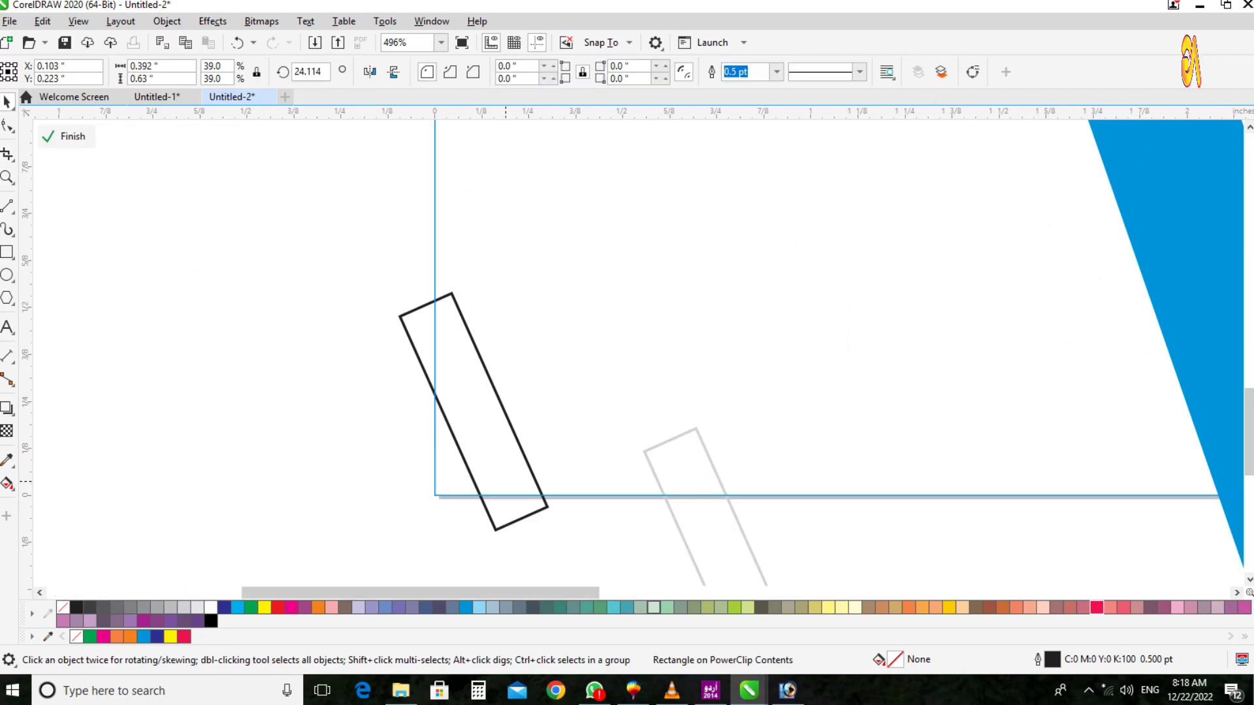
pyautogui.moveTo(506, 481); pyautogui.dragTo(499, 481)
pyautogui.keyDown('ctrl'); pyautogui.click(327, 471); pyautogui.keyUp('ctrl')
pyautogui.press('F4')
# Keep a copy of the tilted rectangle outside the page and clip the other into the frame beside the first corner rectangle
pyautogui.press('F2')
pyautogui.moveTo(219, 477); pyautogui.dragTo(855, 583)
pyautogui.moveTo(578, 358); pyautogui.dragTo(281, 361)
pyautogui.press('F2')
pyautogui.moveTo(324, 190); pyautogui.dragTo(927, 583)
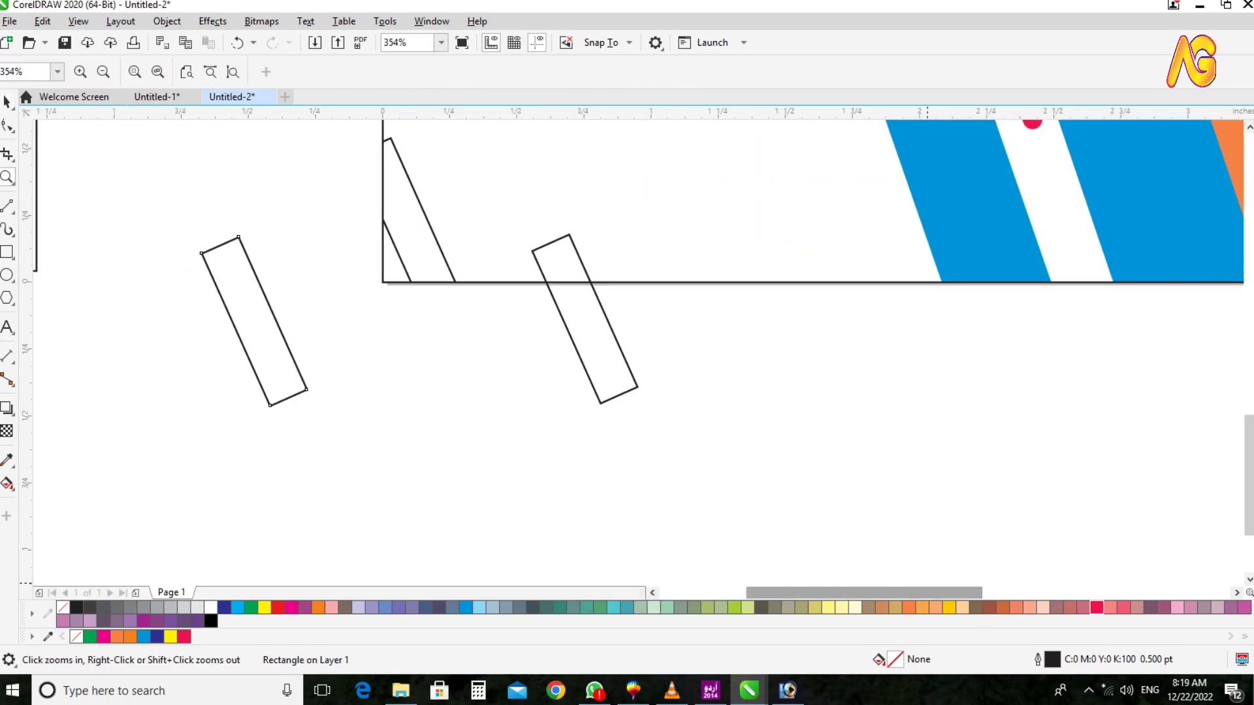
pyautogui.moveTo(579, 332); pyautogui.dragTo(498, 304)
pyautogui.click(493, 533)
pyautogui.scroll(-2, 493, 533)
pyautogui.press('F2')
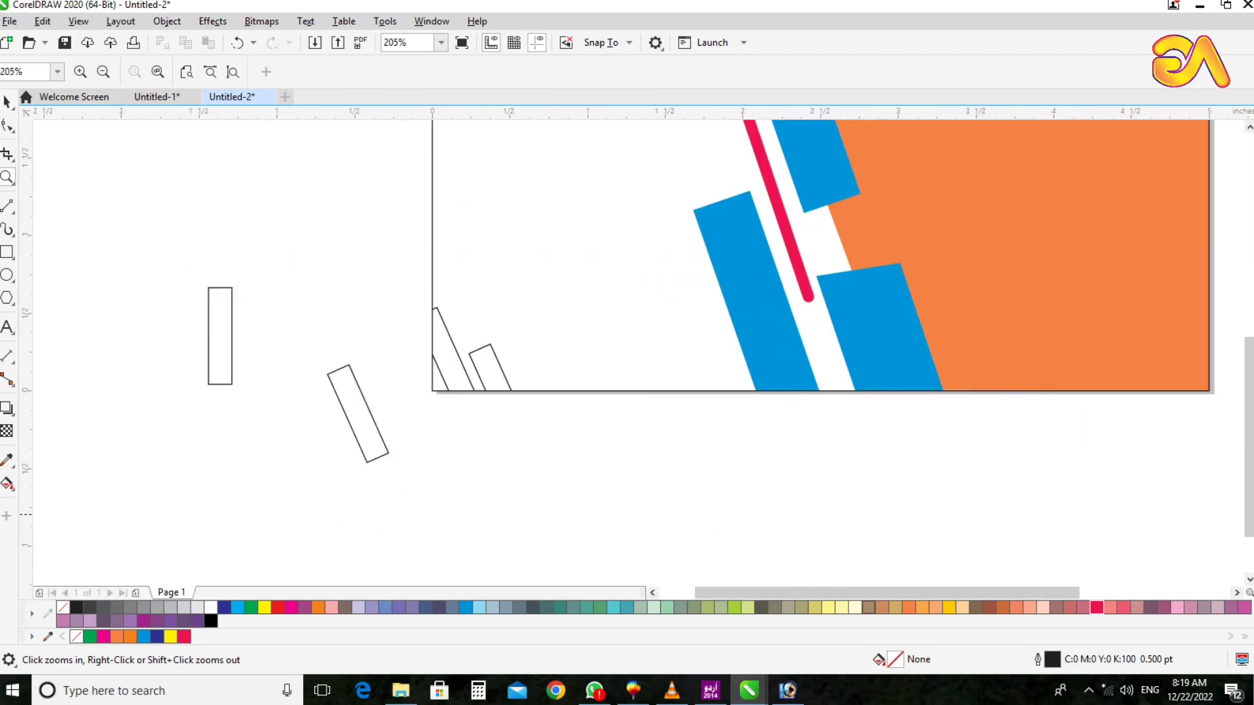
# Skew the first corner rectangle within the clipped contents and repeat the same skew on the second
pyautogui.moveTo(281, 215); pyautogui.dragTo(665, 492)
pyautogui.keyDown('ctrl'); pyautogui.click(608, 392); pyautogui.keyUp('ctrl')
pyautogui.press('F2')
pyautogui.moveTo(341, 184); pyautogui.dragTo(807, 487)
pyautogui.doubleClick(694, 387)
pyautogui.moveTo(757, 410); pyautogui.dragTo(757, 410)
pyautogui.scroll(-1, 727, 408)
pyautogui.press('F2')
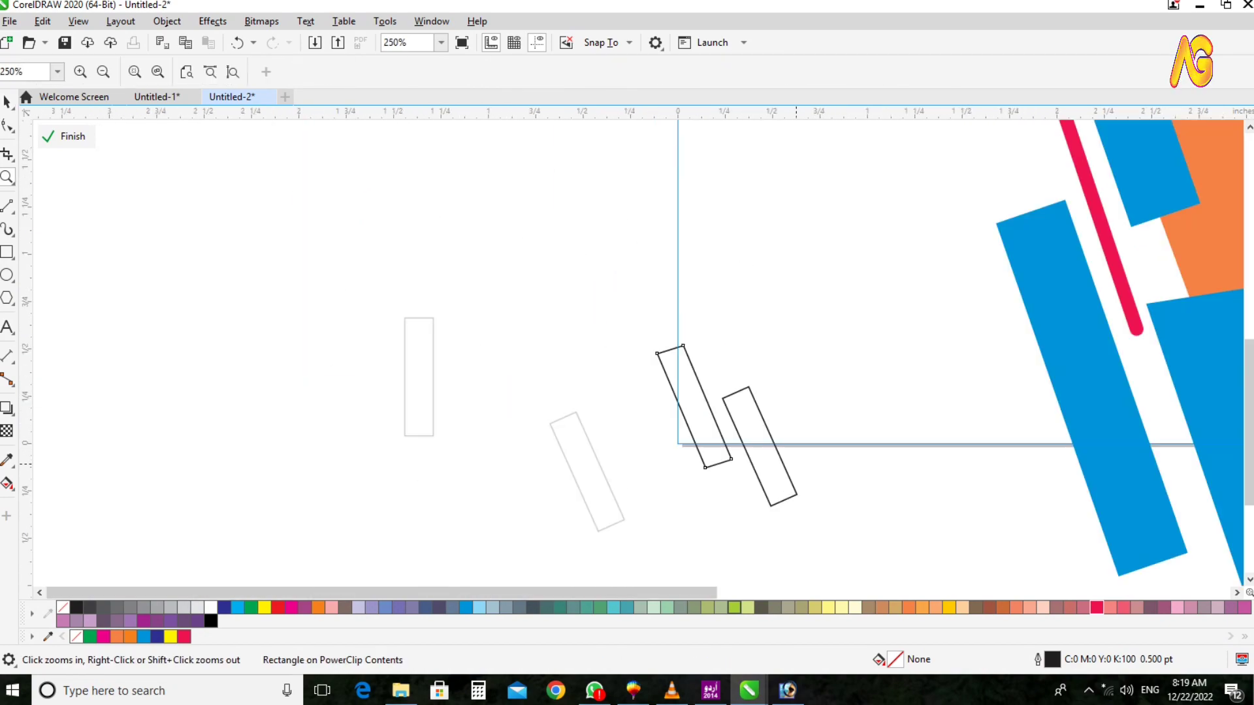
pyautogui.moveTo(621, 292); pyautogui.dragTo(886, 525)
pyautogui.click(653, 418)
pyautogui.hotkey('ctrl', 'r')
# Round the corners of both clipped rectangles, with a radius of about 0.027 inches, and finish editing the contents
pyautogui.press('F2')
pyautogui.press('F10')
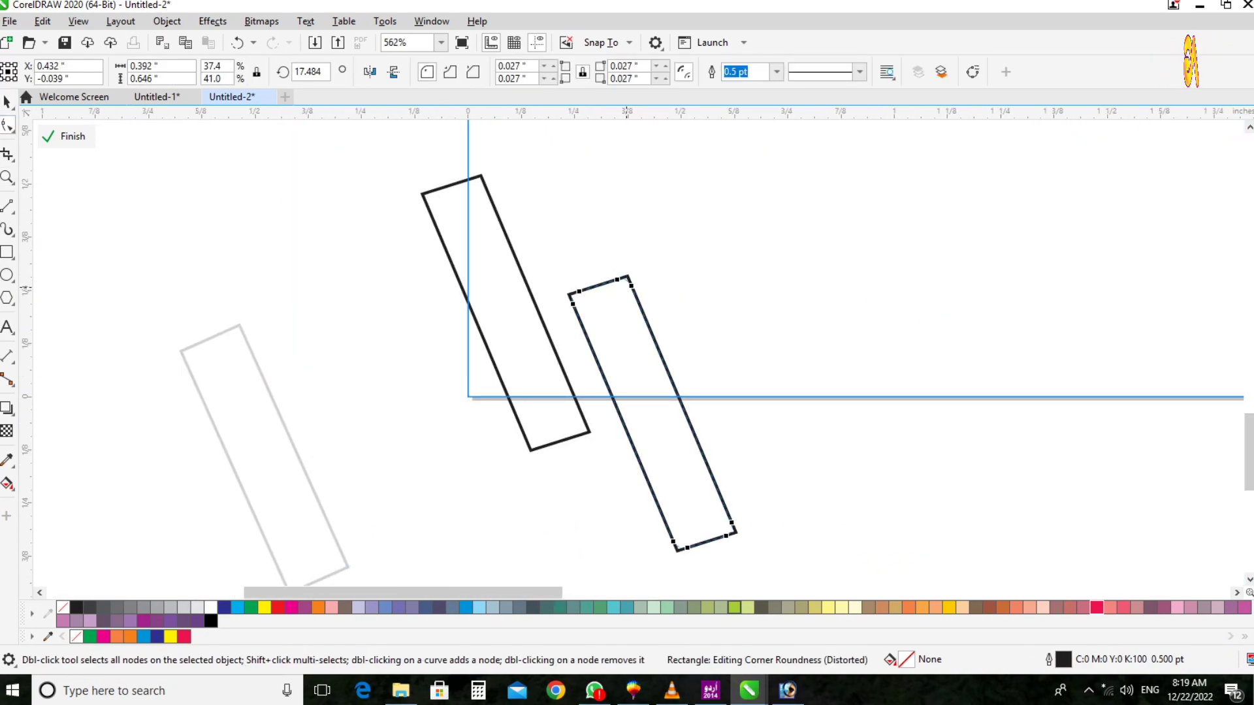
pyautogui.moveTo(483, 183); pyautogui.dragTo(486, 189)
pyautogui.press('space')
pyautogui.keyDown('ctrl'); pyautogui.click(388, 568); pyautogui.keyUp('ctrl')
pyautogui.scroll(-3, 387, 569)
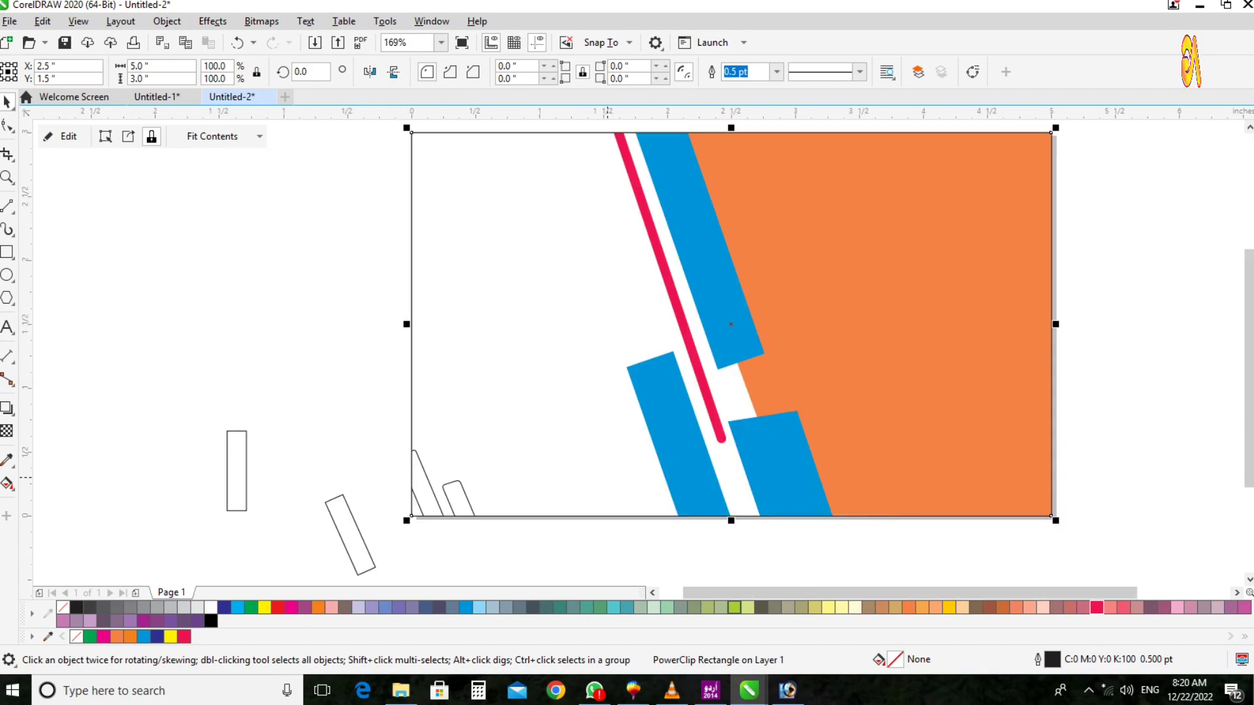
# Place a copy of the tilted rectangle, scaled to about 26.4%, above the two corner rectangles
pyautogui.moveTo(470, 425); pyautogui.dragTo(576, 319)
pyautogui.press('F2')
pyautogui.moveTo(503, 166); pyautogui.dragTo(812, 412)
pyautogui.scroll(-2, 421, 412)
pyautogui.press('F2')
pyautogui.moveTo(372, 278); pyautogui.dragTo(643, 522)
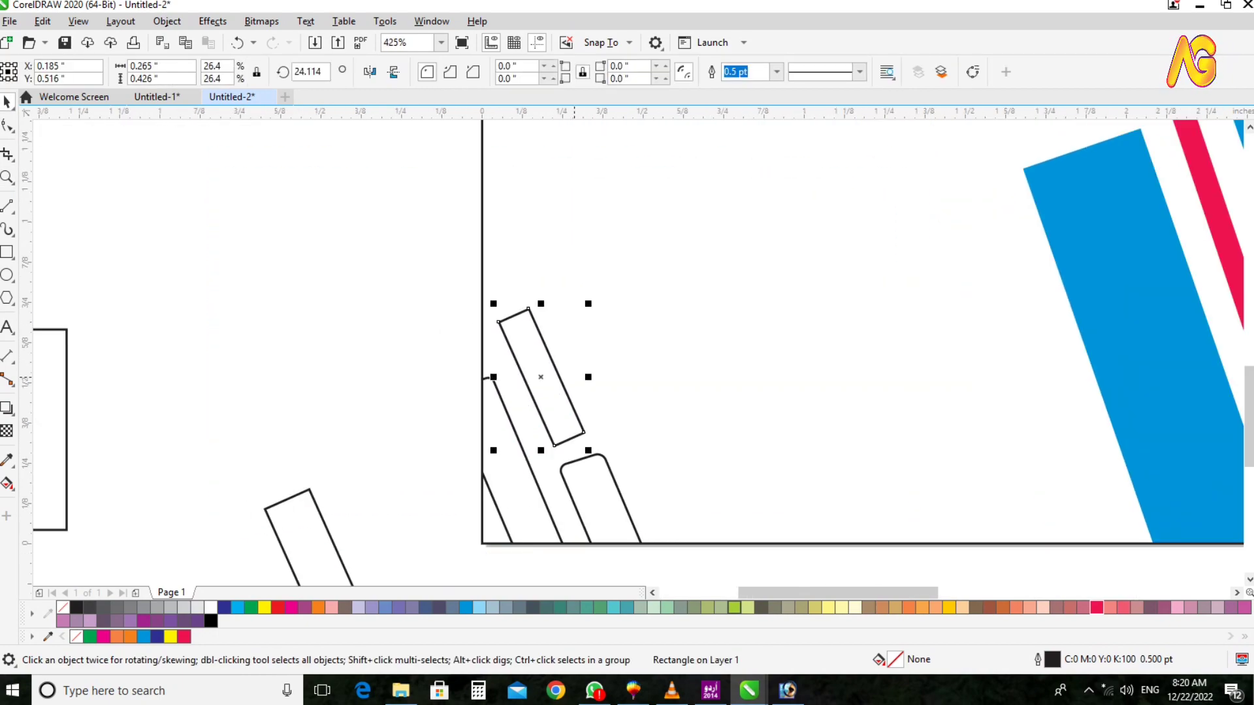
# Round the small rectangle's corners to about 0.023 inches and skew it to flatten its short ends
pyautogui.moveTo(604, 387); pyautogui.dragTo(604, 389)
pyautogui.press('F2')
pyautogui.moveTo(850, 226); pyautogui.dragTo(320, 540)
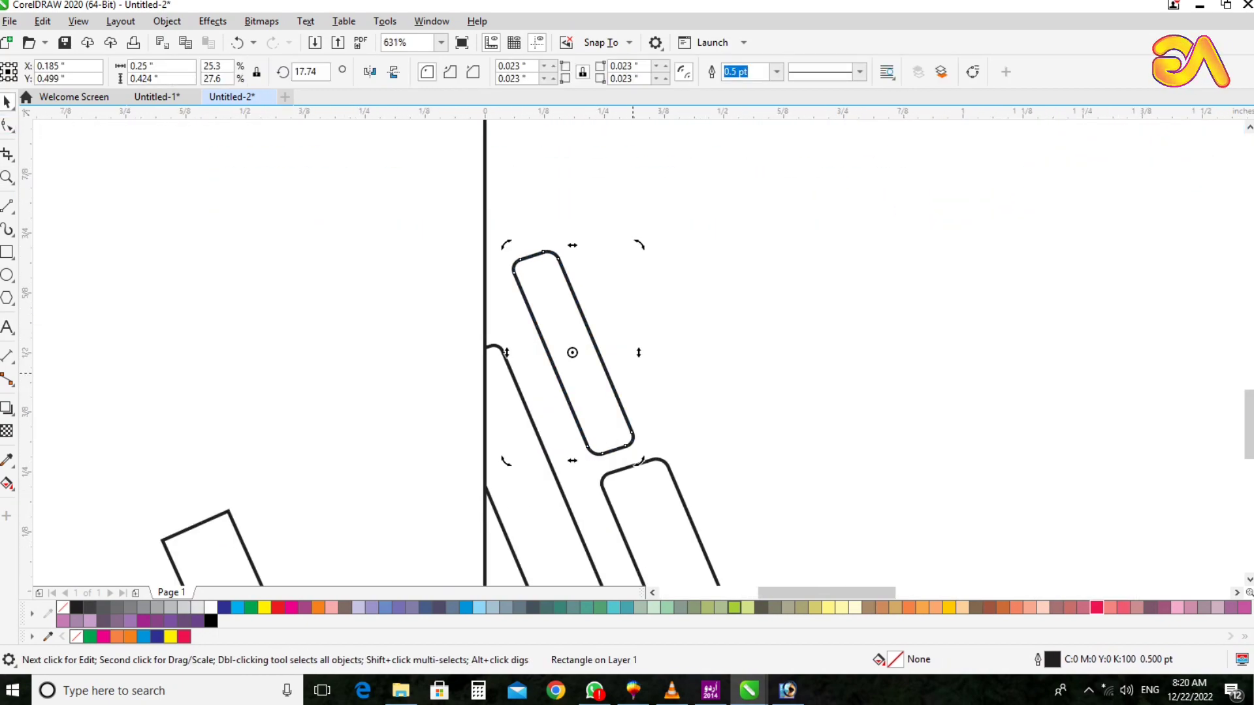
pyautogui.moveTo(587, 409); pyautogui.dragTo(591, 391)
pyautogui.scroll(-1, 494, 356)
pyautogui.press('F2')
pyautogui.moveTo(418, 253); pyautogui.dragTo(728, 490)
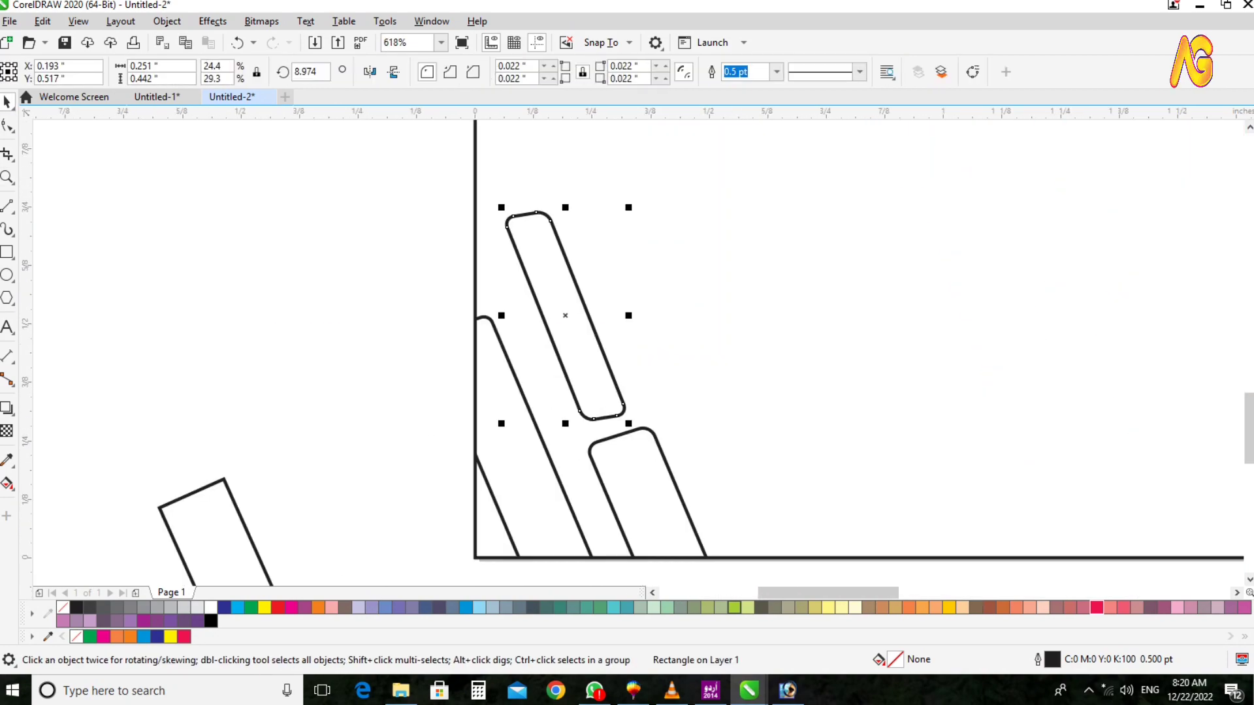
# Reduce the small rectangle's corner radius to about 0.009 inches
pyautogui.moveTo(551, 221); pyautogui.dragTo(547, 215)
pyautogui.press('space')
pyautogui.press('F2')
pyautogui.moveTo(450, 168); pyautogui.dragTo(850, 487)
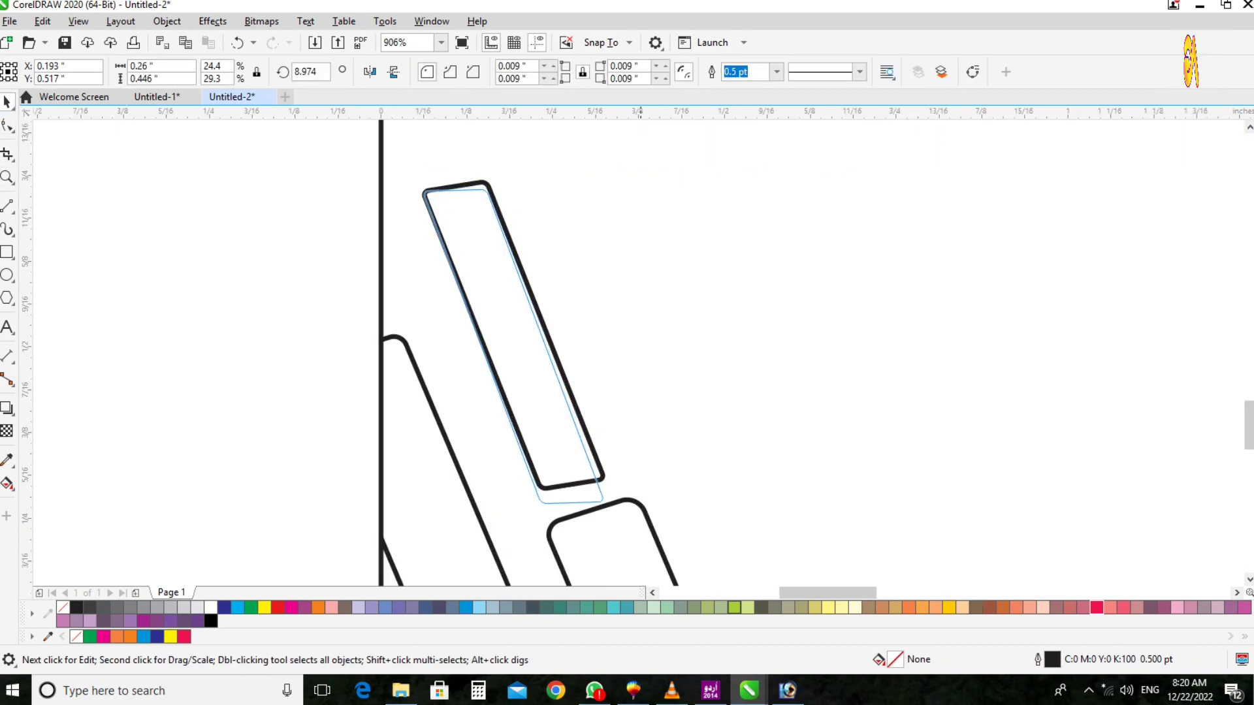
# Skew the small rounded rectangle vertically until its short ends are nearly horizontal
pyautogui.moveTo(416, 331); pyautogui.dragTo(416, 331)
pyautogui.press('F2')
pyautogui.moveTo(401, 173); pyautogui.dragTo(756, 585)
pyautogui.scroll(-1, 552, 444)
pyautogui.press('F2')
pyautogui.moveTo(744, 189); pyautogui.dragTo(559, 572)
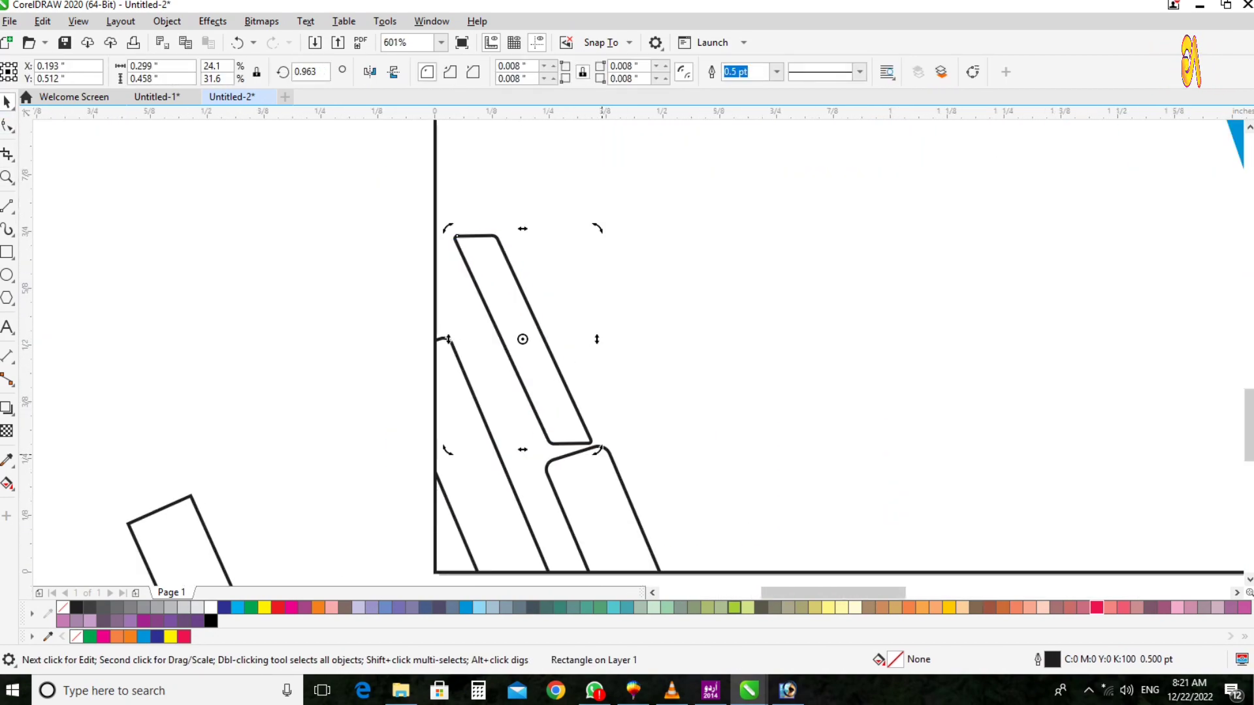
# Refine the skew of the small rounded bar so its slant follows the two bars in the card's corner
pyautogui.click(442, 339)
pyautogui.press('F2')
pyautogui.moveTo(380, 156); pyautogui.dragTo(840, 546)
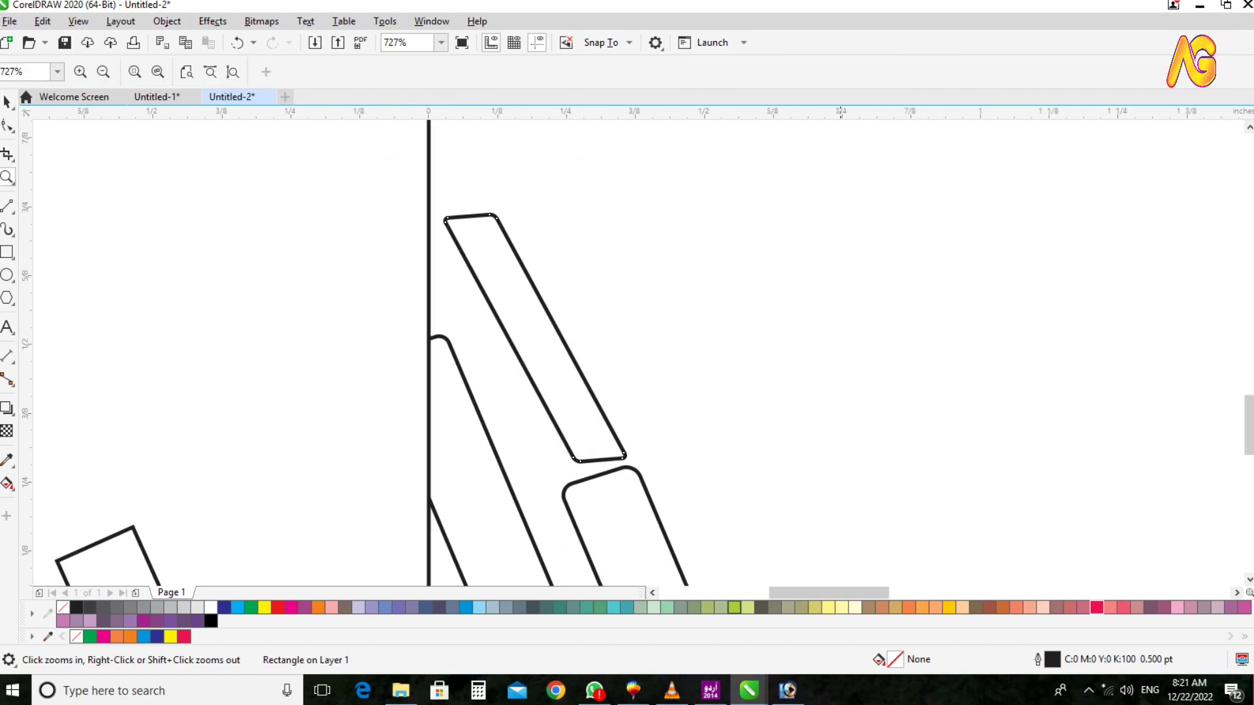
pyautogui.moveTo(583, 370); pyautogui.dragTo(581, 372)
pyautogui.scroll(-1, 607, 457)
pyautogui.press('F2')
pyautogui.moveTo(555, 287); pyautogui.dragTo(751, 532)
pyautogui.press('F2')
pyautogui.moveTo(385, 139); pyautogui.dragTo(711, 528)
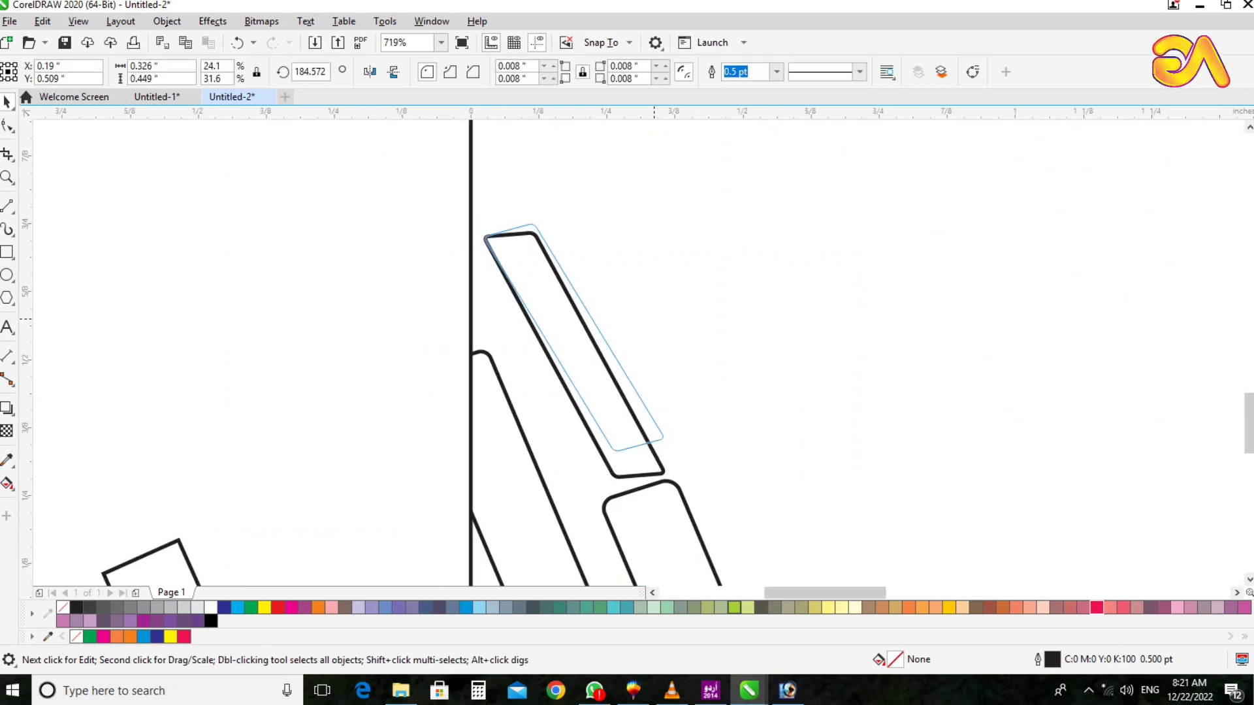
pyautogui.moveTo(608, 406); pyautogui.dragTo(615, 425)
# Try to left-align two bars inside the clipped card frame and undo the alignment
pyautogui.scroll(-2, 616, 425)
pyautogui.press('F2')
pyautogui.moveTo(311, 385); pyautogui.dragTo(600, 538)
pyautogui.press('F2')
pyautogui.moveTo(451, 186); pyautogui.dragTo(907, 575)
pyautogui.click(600, 396)
pyautogui.keyDown('ctrl'); pyautogui.click(602, 398); pyautogui.keyUp('ctrl')
pyautogui.keyDown('shift'); pyautogui.click(606, 399); pyautogui.keyUp('shift')
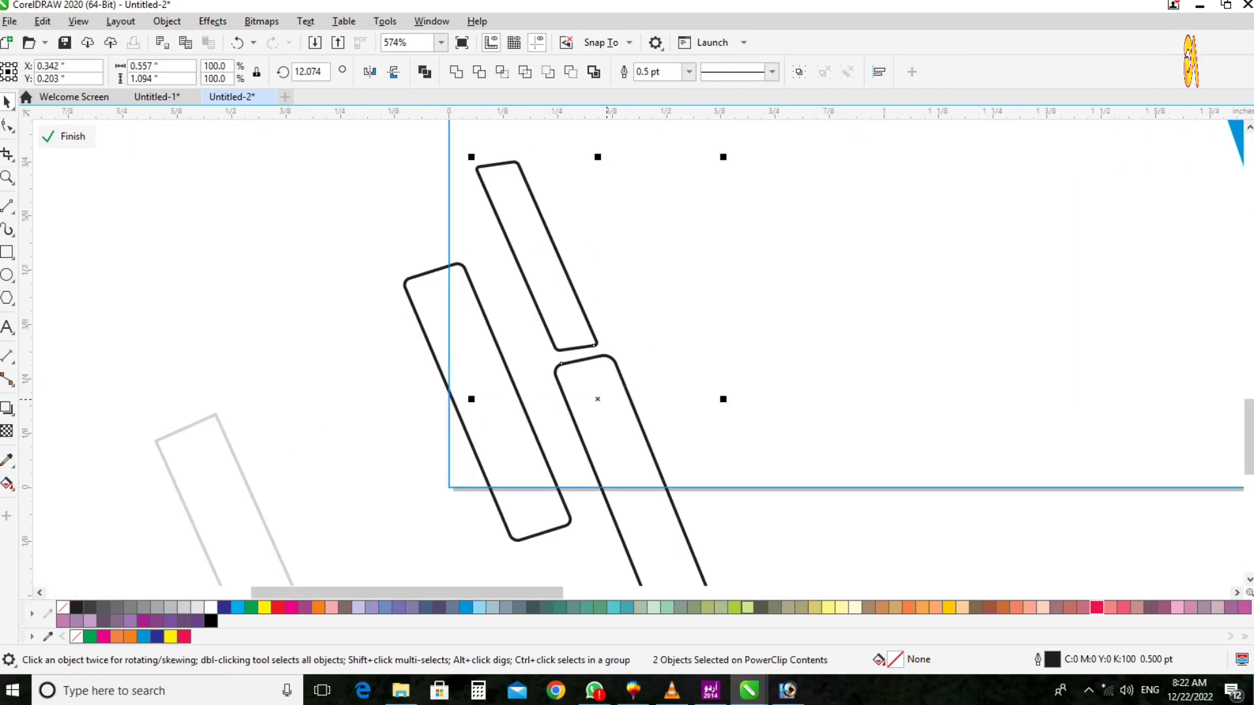
pyautogui.press('l')
pyautogui.hotkey('ctrl', 'z')
pyautogui.press('F2')
pyautogui.moveTo(451, 138); pyautogui.dragTo(844, 529)
pyautogui.press('Escape')
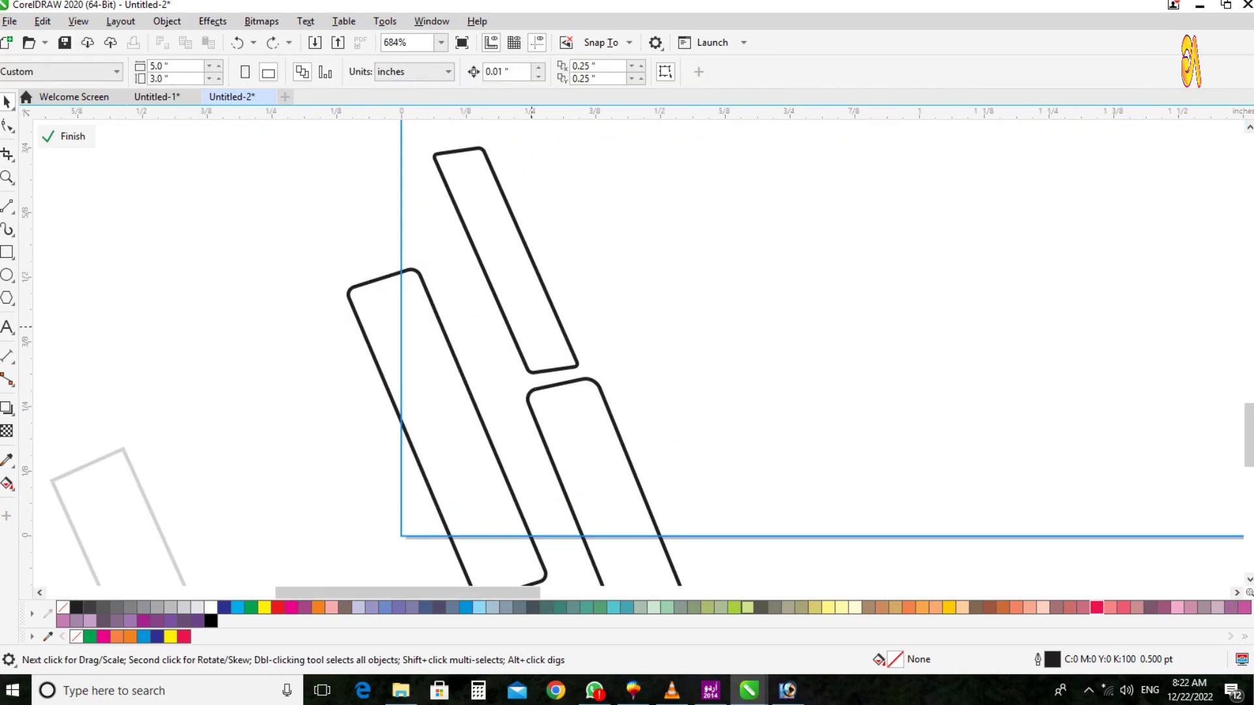
pyautogui.press('F2')
pyautogui.moveTo(405, 302); pyautogui.dragTo(680, 498)
pyautogui.moveTo(608, 278); pyautogui.dragTo(586, 291)
pyautogui.scroll(-2, 587, 291)
pyautogui.press('F2')
pyautogui.scroll(-1, 491, 168)
pyautogui.moveTo(442, 131); pyautogui.dragTo(781, 413)
pyautogui.scroll(1, 512, 265)
# Lengthen the small parallelogram outside the card to about 0.576 inches tall by moving its lower nodes down
pyautogui.click(492, 255)
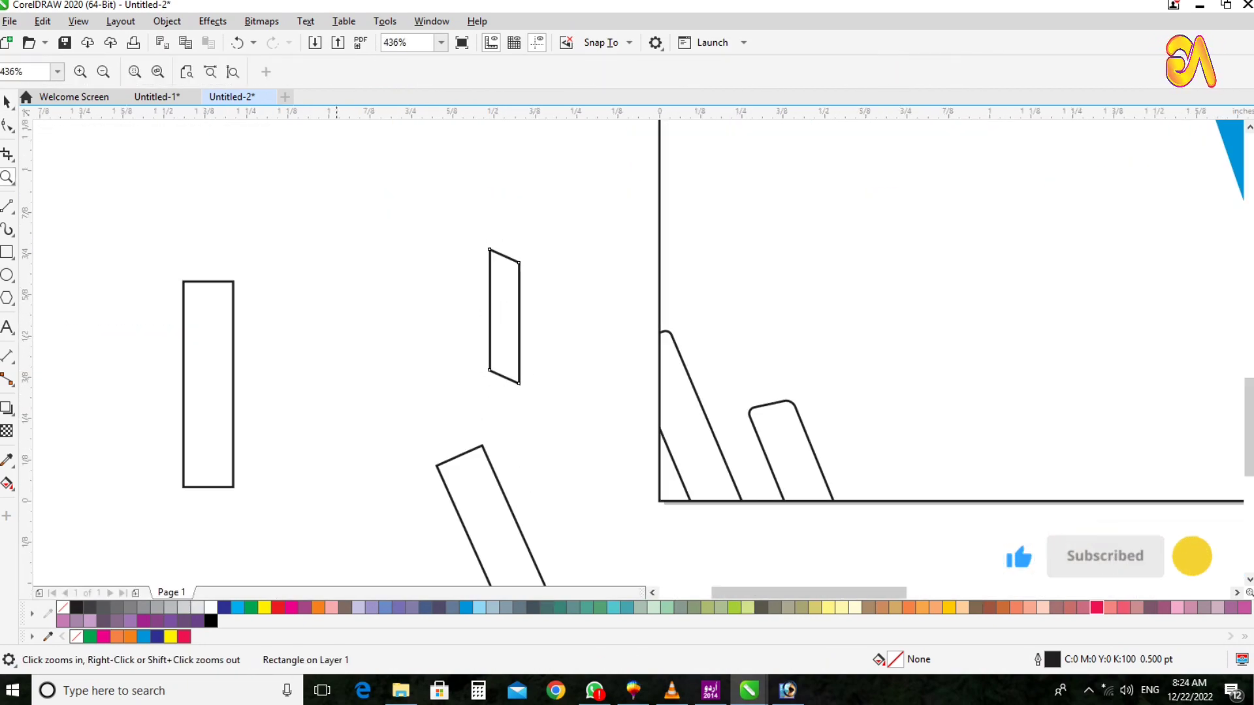
pyautogui.scroll(3, 561, 313)
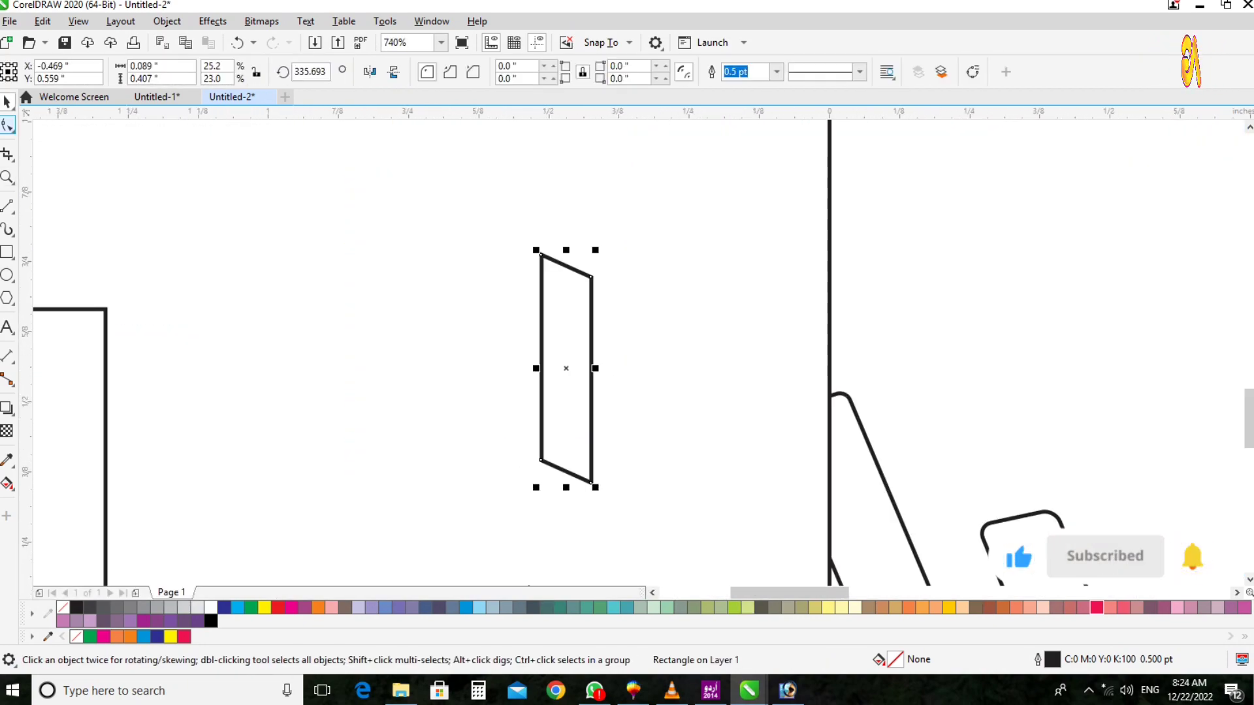
pyautogui.press('F10')
pyautogui.moveTo(442, 386); pyautogui.dragTo(741, 546)
pyautogui.moveTo(590, 427); pyautogui.dragTo(591, 545)
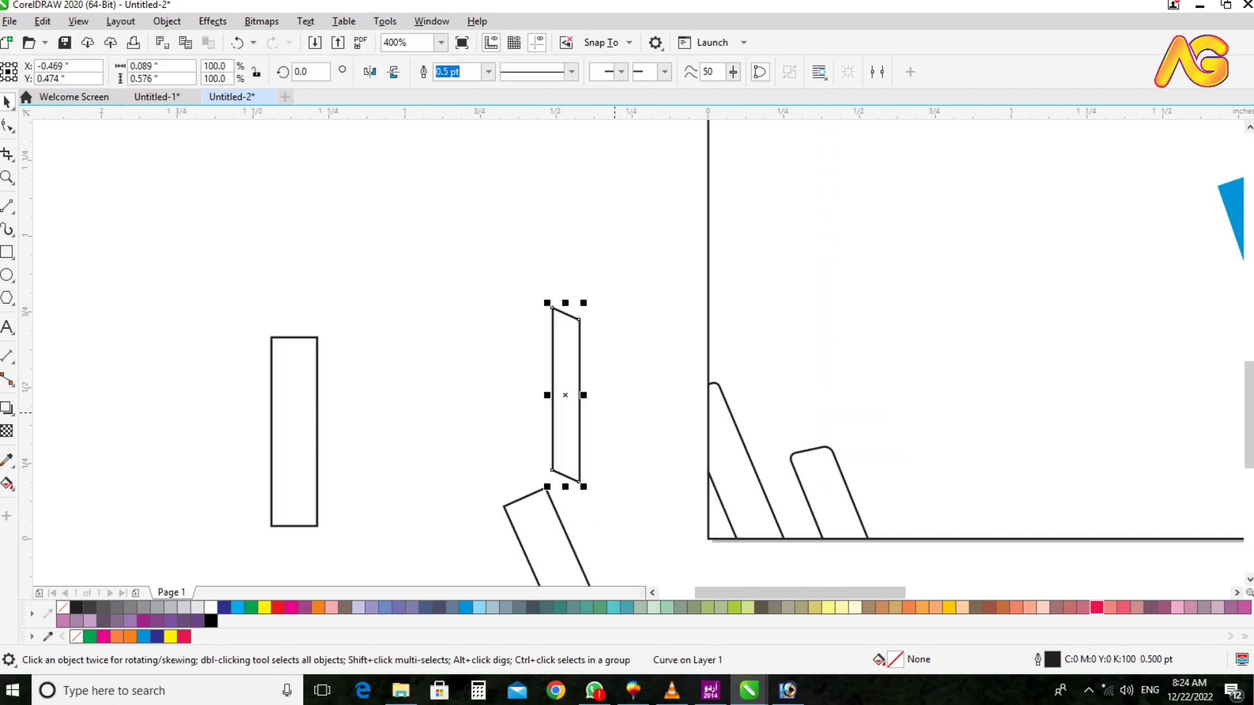
pyautogui.moveTo(417, 327); pyautogui.dragTo(713, 304)
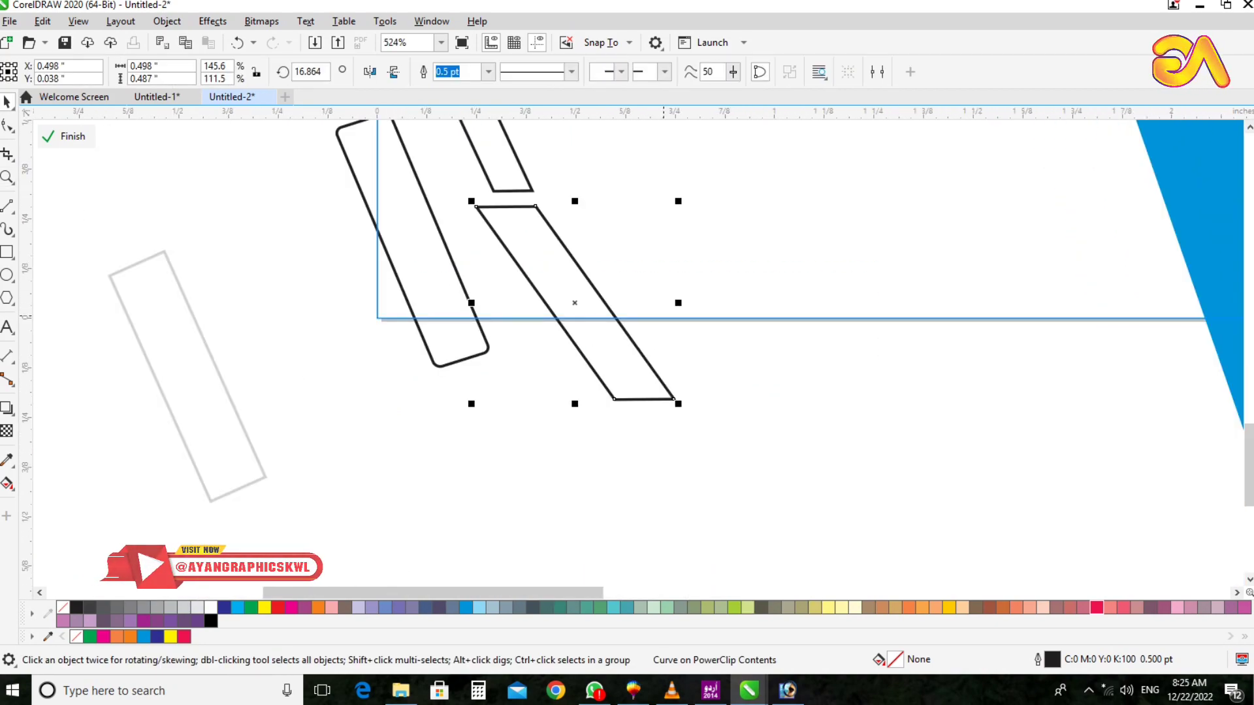
# Adjust the slant and position of the lower sharp-cornered bar so it continues below the upper bar
pyautogui.moveTo(687, 439); pyautogui.dragTo(684, 442)
pyautogui.moveTo(543, 241); pyautogui.dragTo(562, 265)
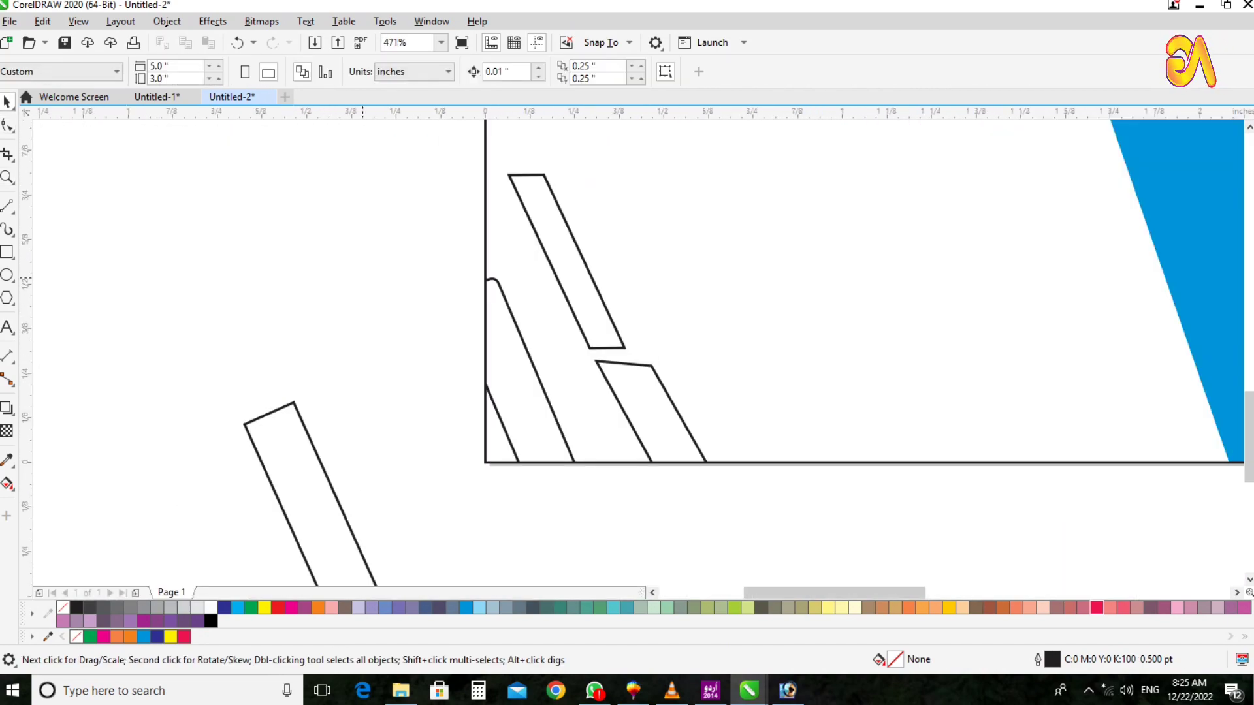
# Draw a slanted line about 0.307 by 0.659 inches between the corner bars and set its outline width to 5
pyautogui.click(8, 205)
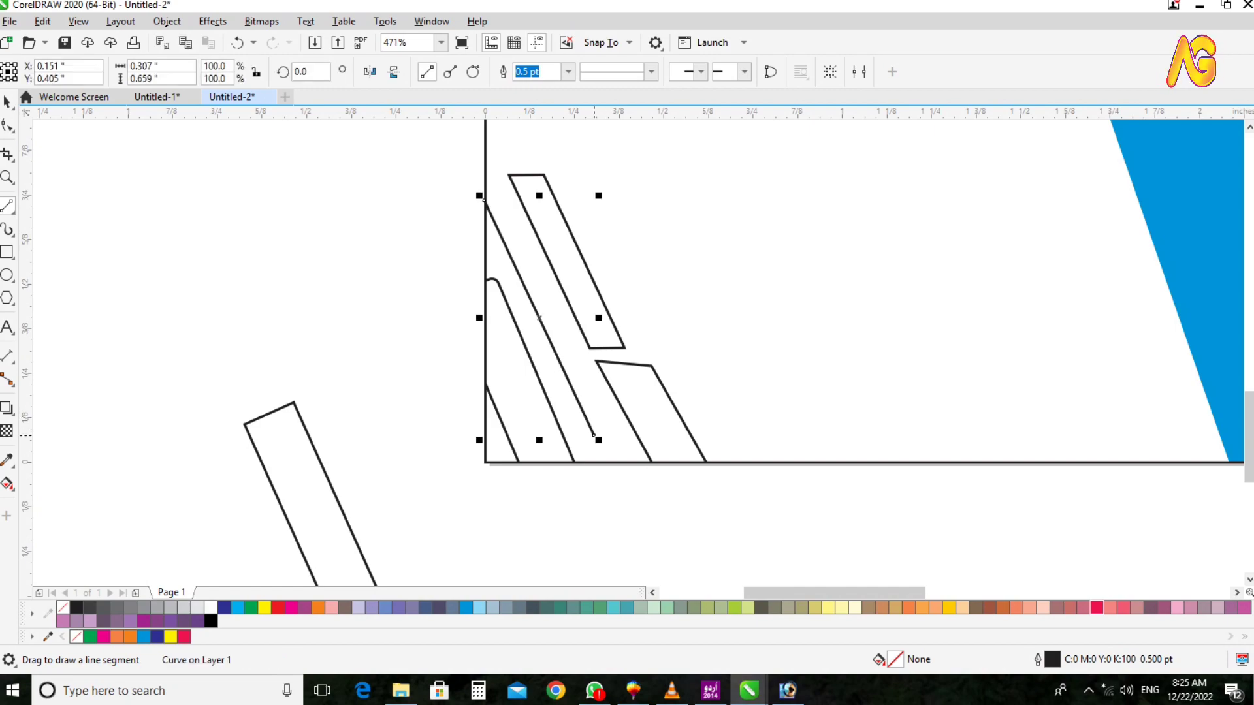
pyautogui.press('F12')
pyautogui.write('5')
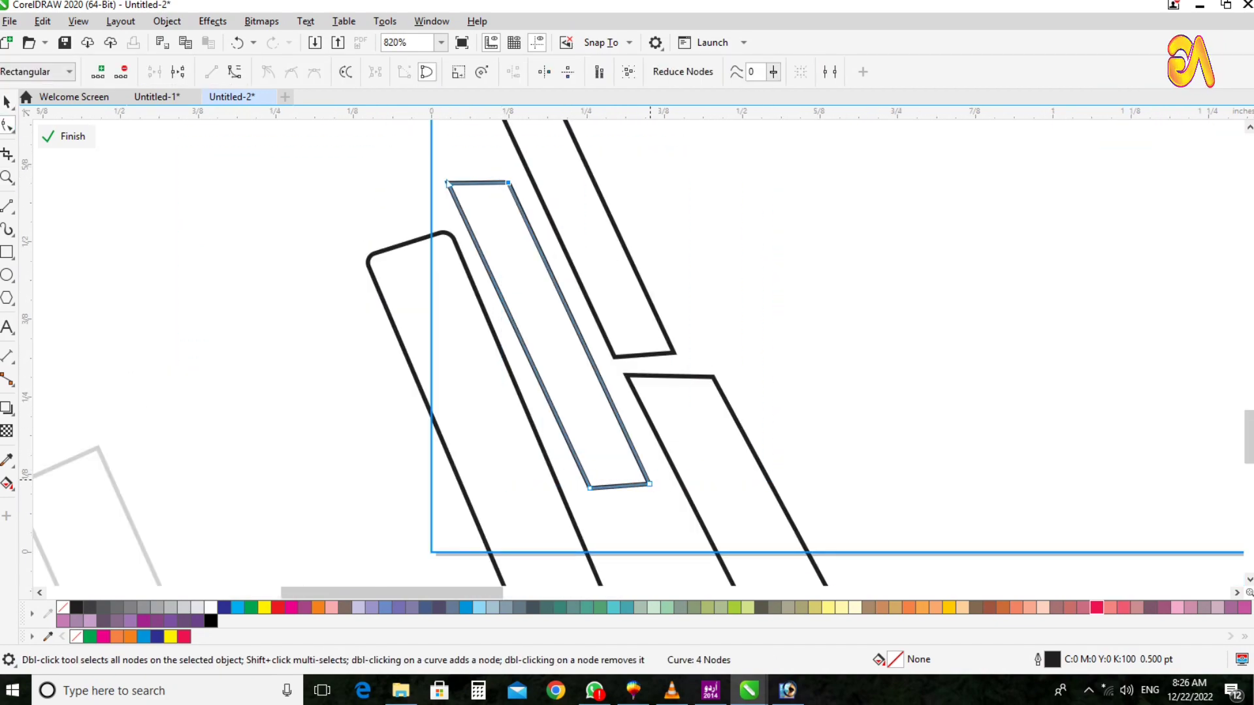
# Select the two red bars together and move them closer to the thin blue bar
pyautogui.press('space')
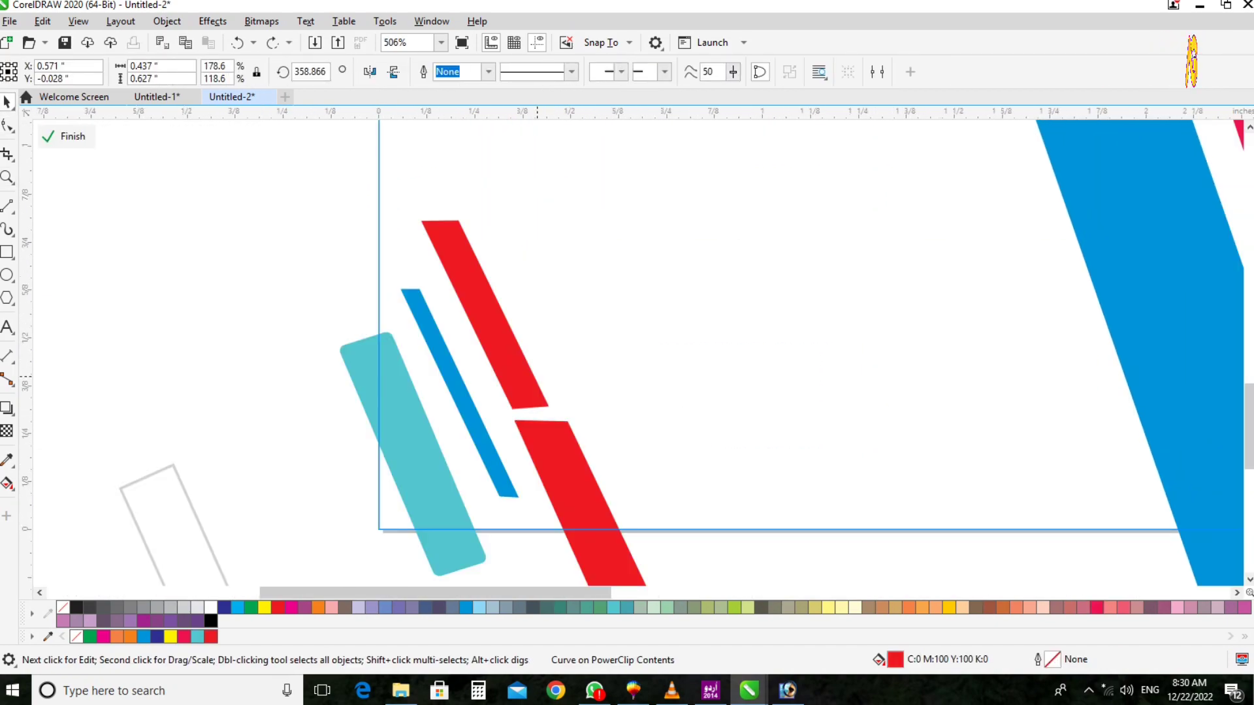
pyautogui.keyDown('shift'); pyautogui.click(526, 376); pyautogui.keyUp('shift')
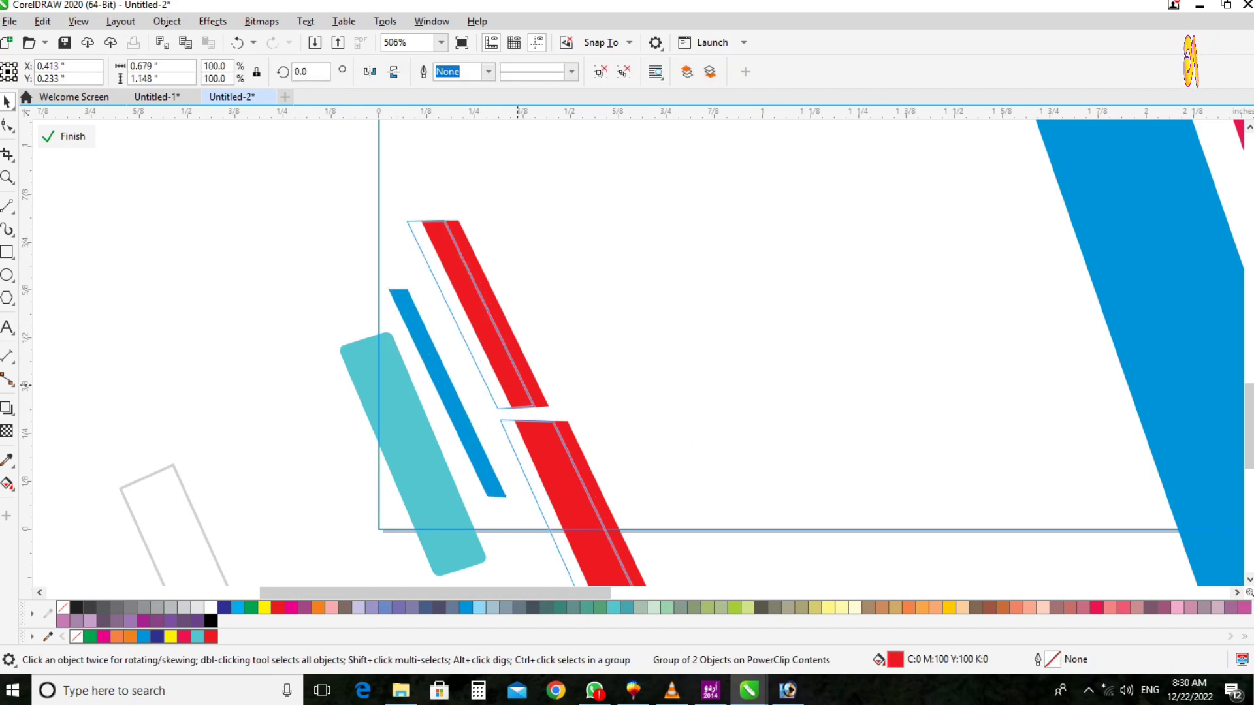
pyautogui.moveTo(518, 385); pyautogui.dragTo(506, 385)
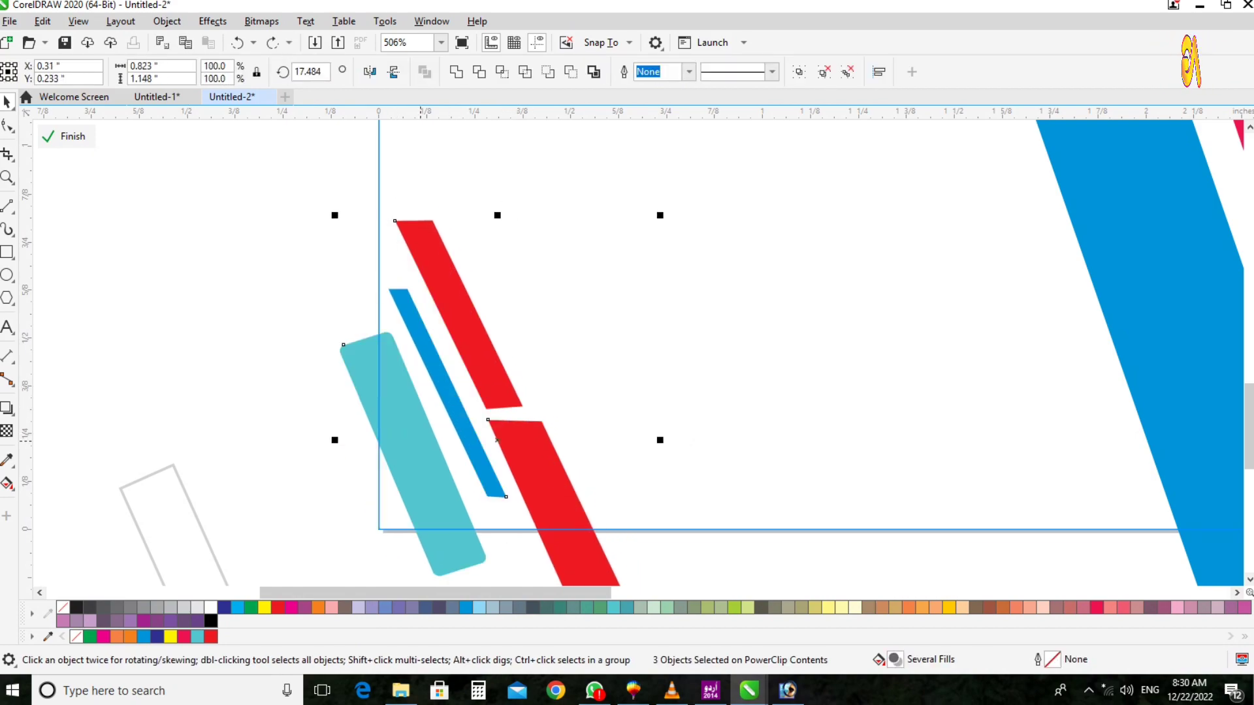
pyautogui.hotkey('ctrl', 'z')
pyautogui.hotkey('ctrl', 'shift', 'z')
pyautogui.hotkey('ctrl', 'shift', 'z')
# Rotate the thin blue bar slightly and reposition it between the teal and red bars
pyautogui.press('F2')
pyautogui.moveTo(263, 251); pyautogui.dragTo(732, 654)
pyautogui.press('Escape')
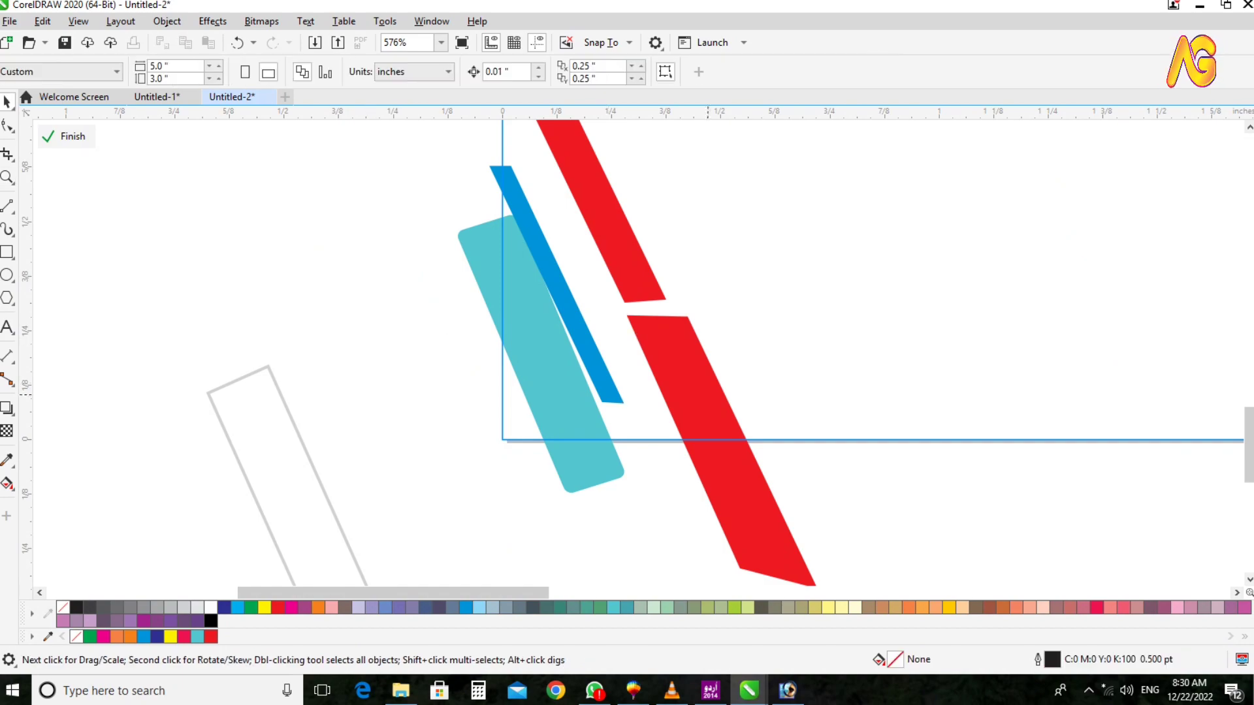
pyautogui.click(615, 396)
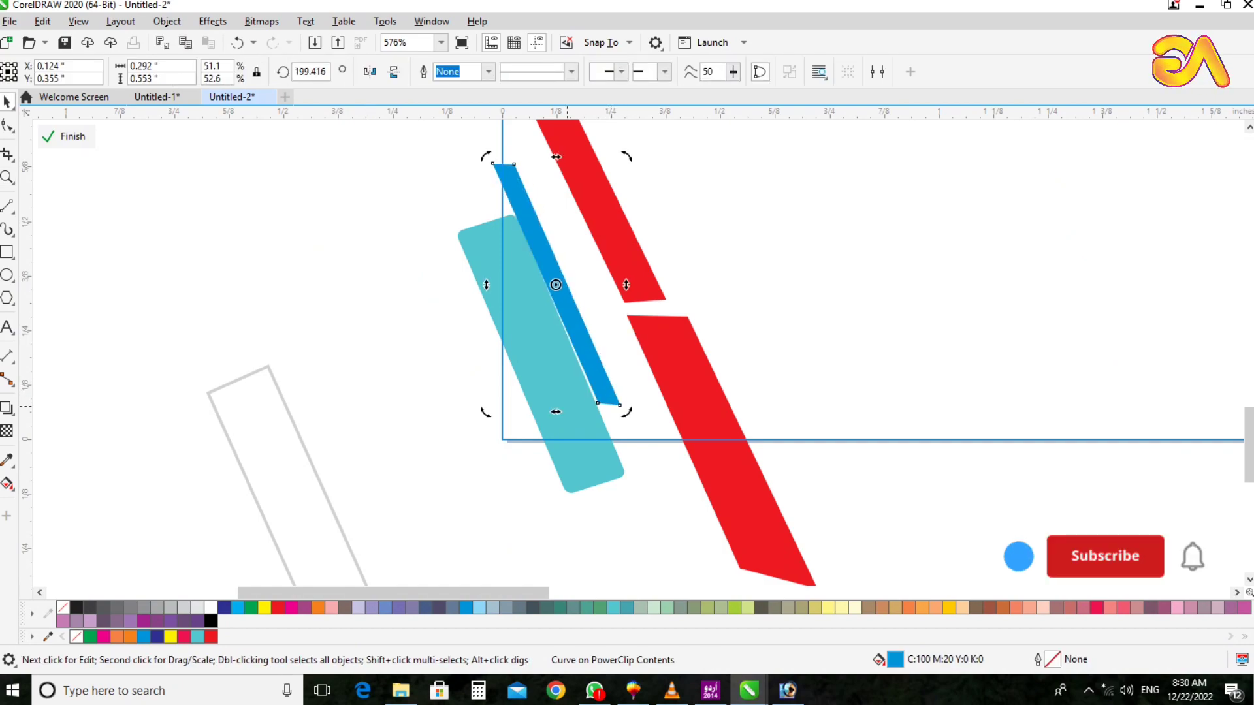
pyautogui.moveTo(615, 396); pyautogui.dragTo(664, 368)
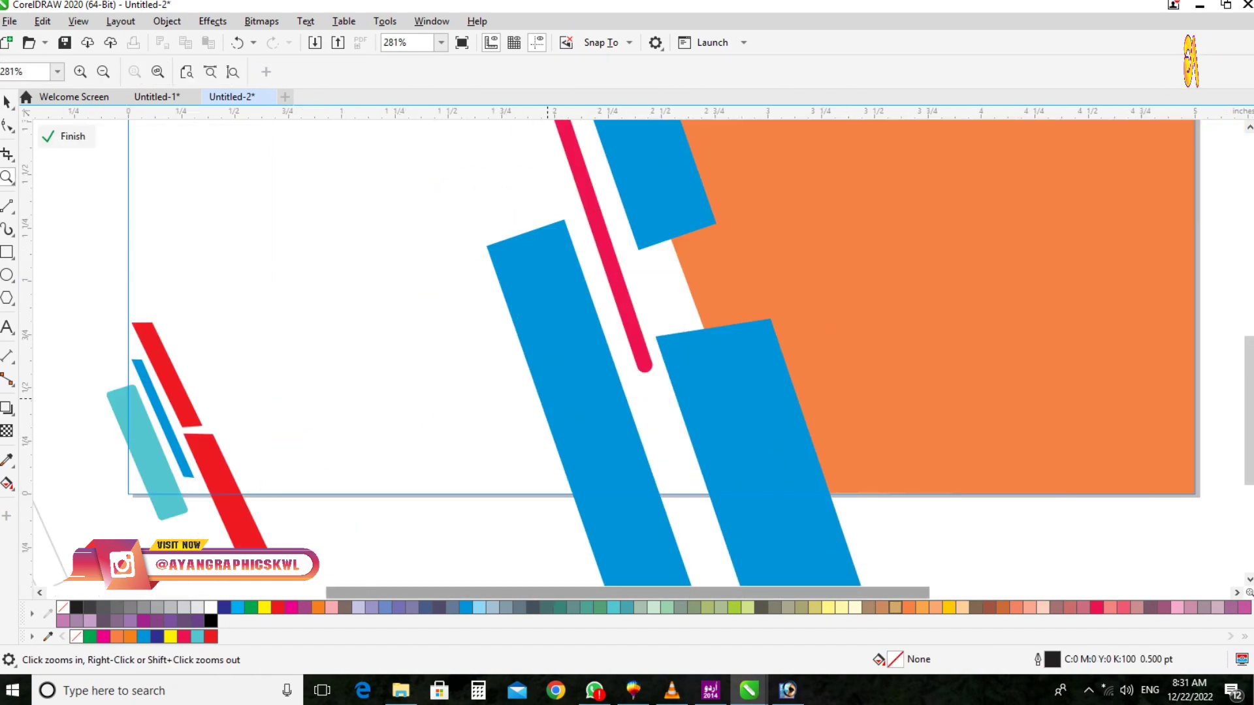
# Raise the outer top corner of the lower-left large blue bar to flatten its upper edge
pyautogui.press('space')
pyautogui.click(547, 399)
pyautogui.press('F10')
pyautogui.moveTo(486, 246); pyautogui.dragTo(482, 227)
# Convert the large blue bar beside the orange area to curves and raise its outer top corner slightly
pyautogui.press('space')
pyautogui.doubleClick(699, 385)
pyautogui.press('F10')
pyautogui.hotkey('ctrl', 'q')
pyautogui.moveTo(656, 336); pyautogui.dragTo(652, 322)
# Lower the bottom outer corner of the upper large blue bar and finish editing the clipped card contents
pyautogui.press('space')
pyautogui.click(666, 195)
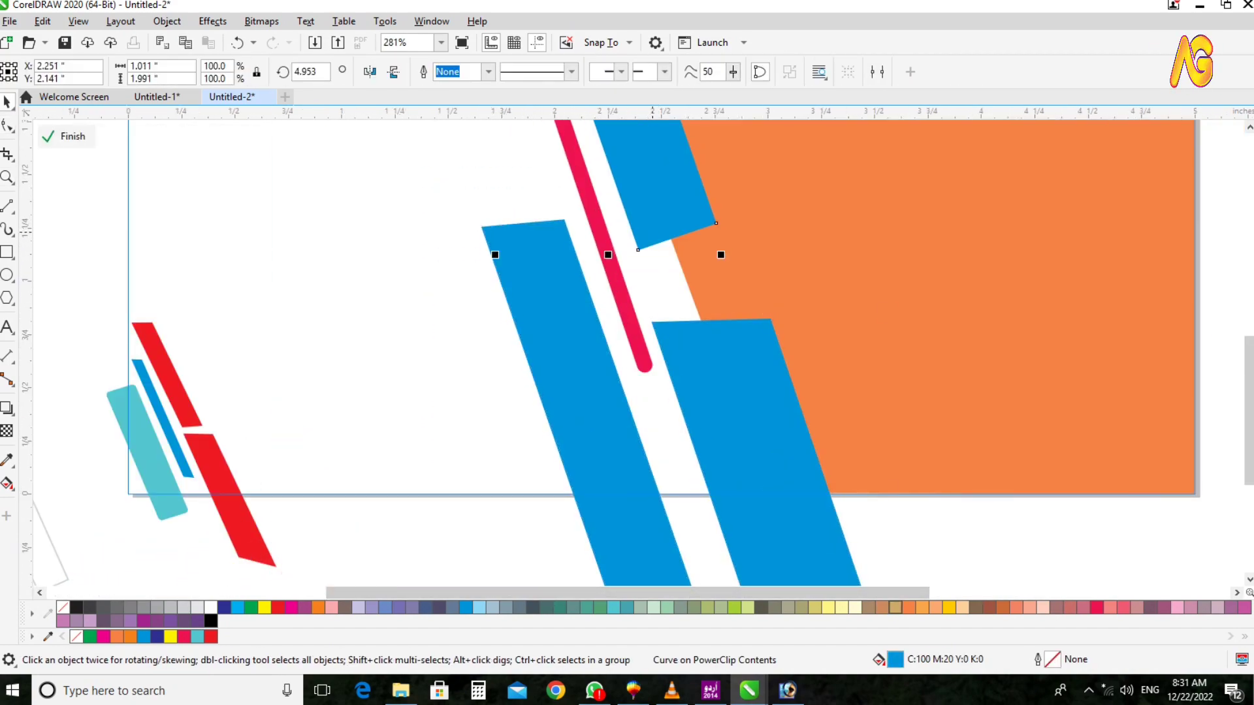
pyautogui.press('F10')
pyautogui.moveTo(715, 224); pyautogui.dragTo(722, 236)
pyautogui.press('space')
pyautogui.press('F4')
pyautogui.press('z')
pyautogui.press('space')
pyautogui.click(62, 136)
pyautogui.press('F4')
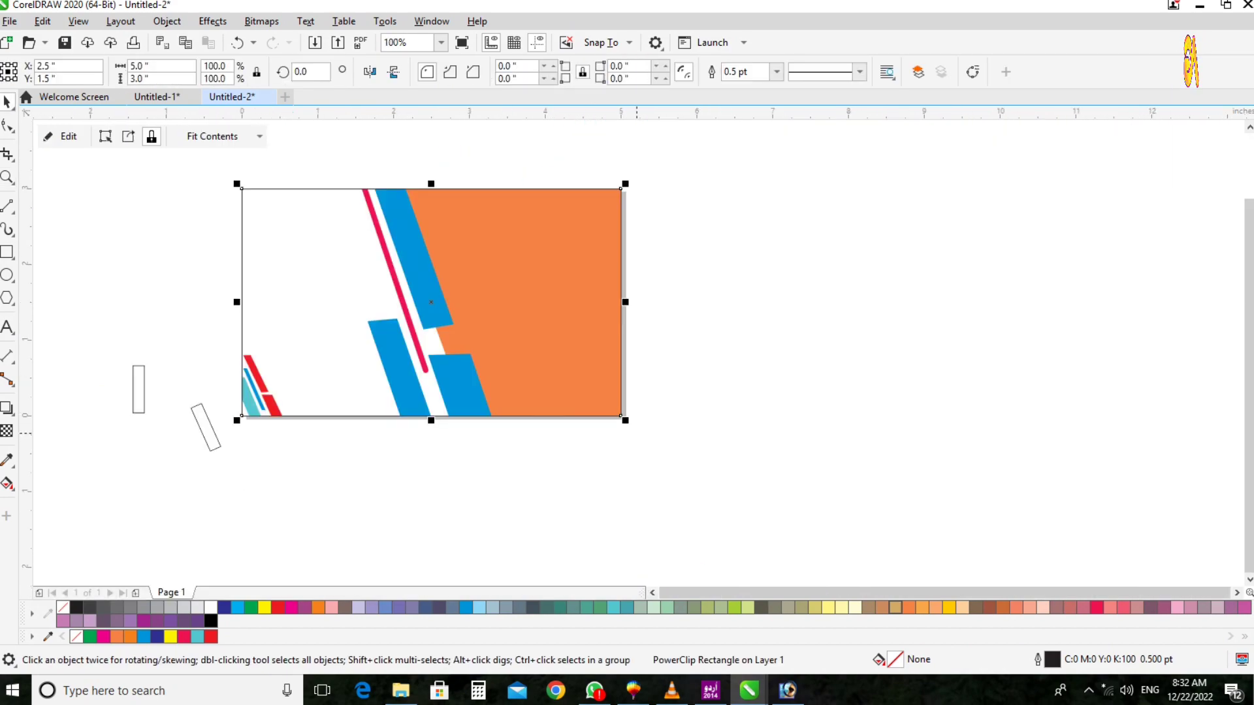
# Delete the leftover tilted rectangle outline outside the card
pyautogui.moveTo(163, 353); pyautogui.dragTo(354, 523)
pyautogui.press('Delete')
pyautogui.press('z')
pyautogui.moveTo(269, 490); pyautogui.dragTo(515, 356)
pyautogui.moveTo(365, 584); pyautogui.dragTo(1005, 199)
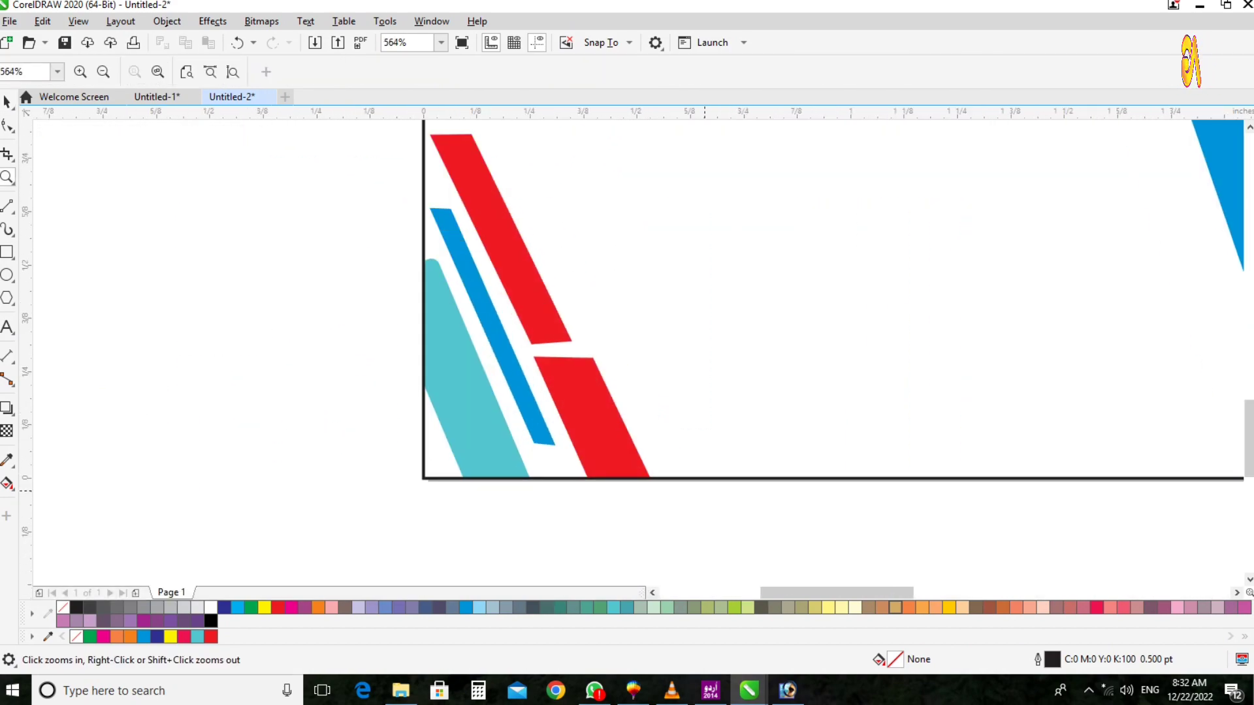
# Ungroup the two red bars inside the card frame and move the smaller one beside the larger one
pyautogui.press('F4')
pyautogui.press('z')
pyautogui.moveTo(162, 548); pyautogui.dragTo(591, 347)
pyautogui.press('space')
pyautogui.doubleClick(464, 292)
pyautogui.click(464, 291)
pyautogui.hotkey('ctrl', 'u')
pyautogui.press('Escape')
pyautogui.moveTo(463, 292); pyautogui.dragTo(615, 479)
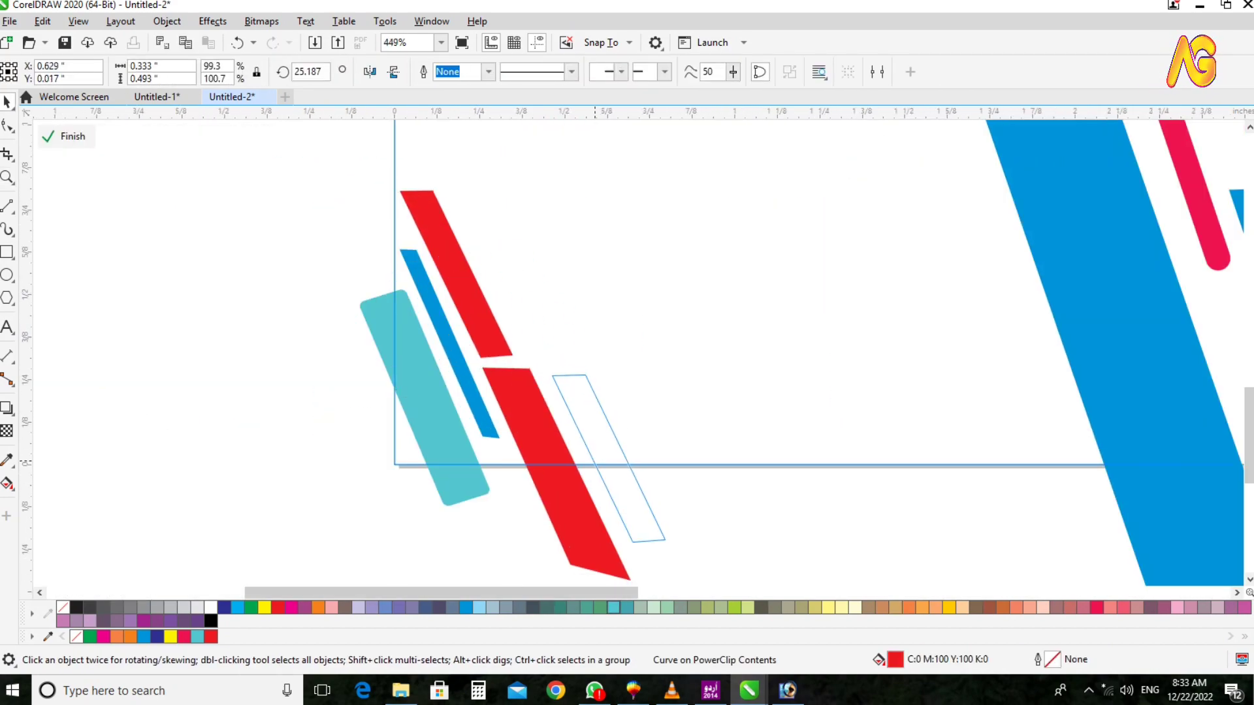
# Nudge the smaller red bar toward the larger red bar to tighten the gap between them
pyautogui.press('z')
pyautogui.moveTo(578, 564); pyautogui.dragTo(610, 331)
pyautogui.press('space')
pyautogui.press('Left')
pyautogui.press('Left')
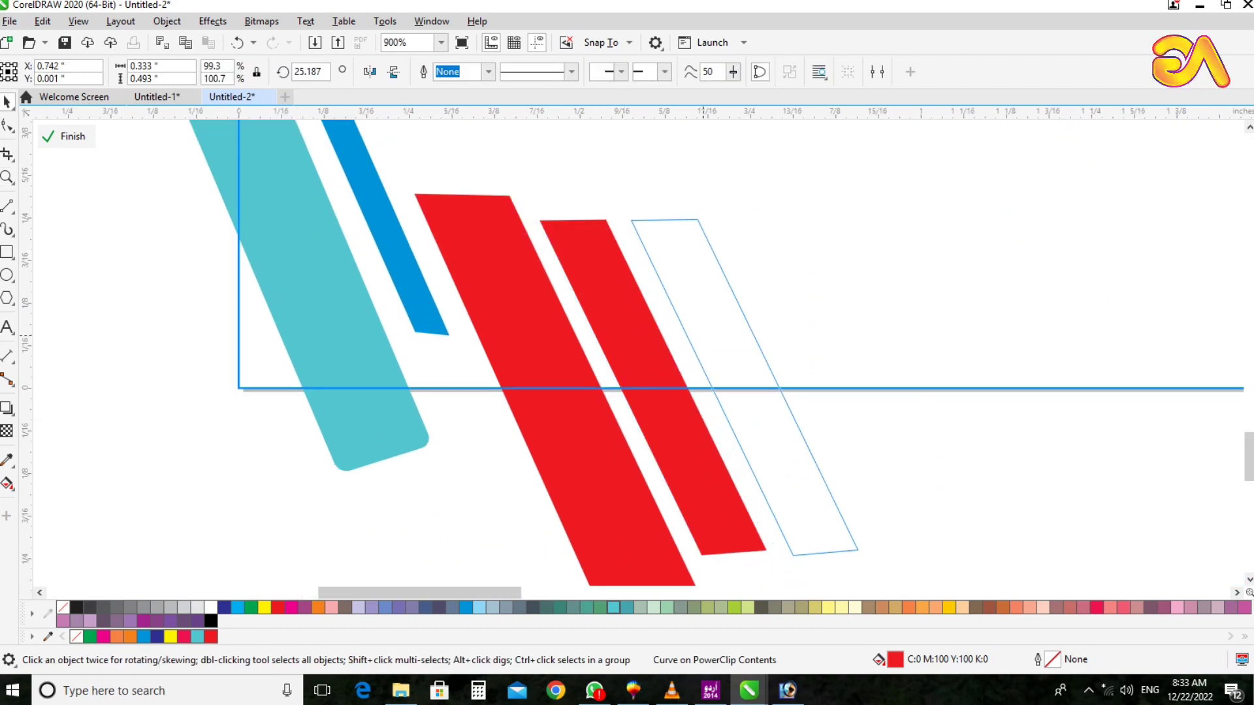
# Place a copy of the smaller red bar beside it as a third bar and leave the clipped contents
pyautogui.moveTo(715, 363); pyautogui.dragTo(717, 364)
pyautogui.rightClick(717, 364)
pyautogui.keyDown('shift'); pyautogui.click(639, 358); pyautogui.keyUp('shift')
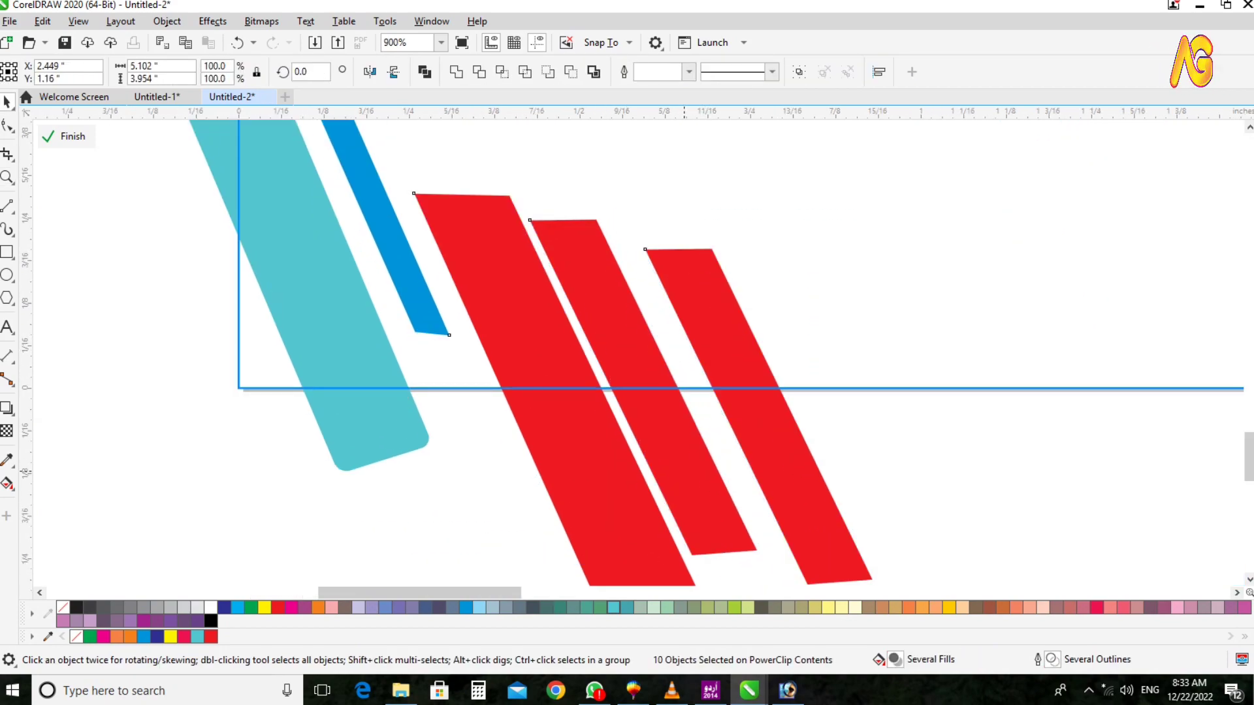
pyautogui.keyDown('ctrl'); pyautogui.click(1037, 479); pyautogui.keyUp('ctrl')
# Reopen the card's clipped contents, nudge the thin blue bar left and finish editing
pyautogui.press('F4')
pyautogui.press('z')
pyautogui.moveTo(215, 532); pyautogui.dragTo(542, 357)
pyautogui.moveTo(424, 545); pyautogui.dragTo(882, 187)
pyautogui.press('space')
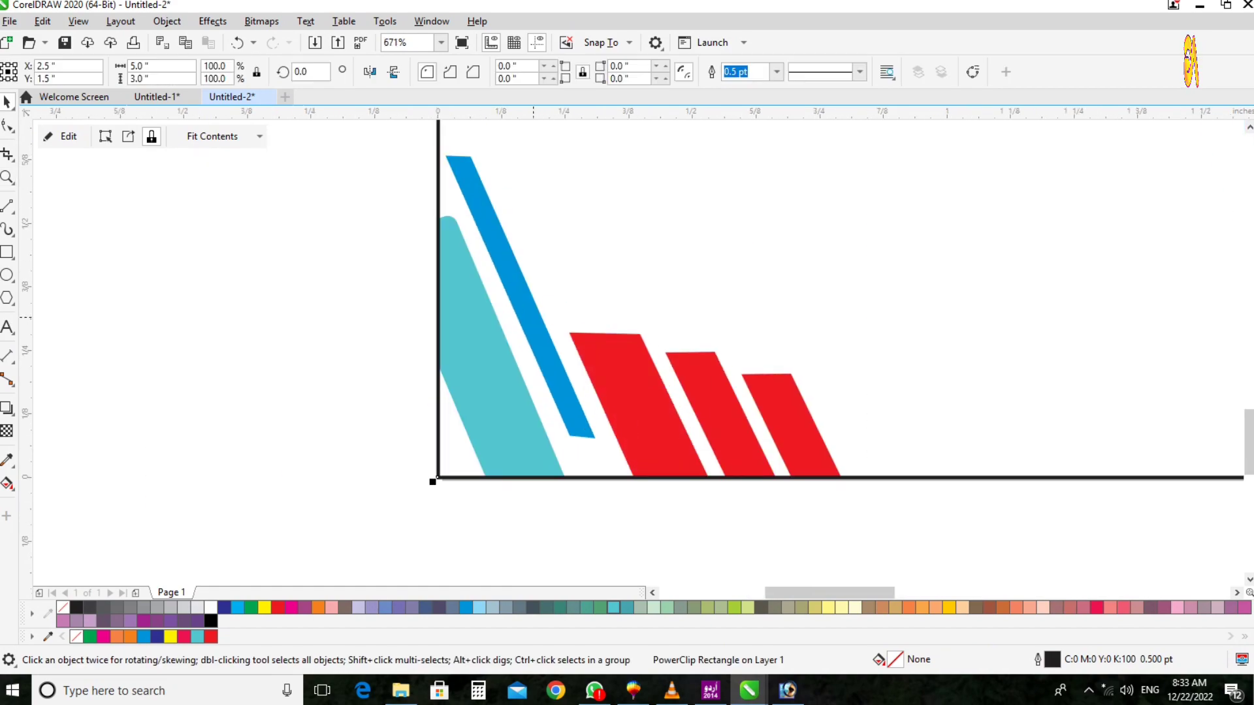
pyautogui.doubleClick(538, 317)
pyautogui.click(538, 318)
pyautogui.press('Left')
pyautogui.keyDown('ctrl'); pyautogui.click(261, 352); pyautogui.keyUp('ctrl')
# Apply a fountain fill along the length of the third red bar inside the card frame
pyautogui.press('F4')
pyautogui.press('z')
pyautogui.moveTo(129, 383); pyautogui.dragTo(666, 643)
pyautogui.moveTo(366, 548); pyautogui.dragTo(848, 257)
pyautogui.press('space')
pyautogui.doubleClick(591, 428)
pyautogui.click(620, 431)
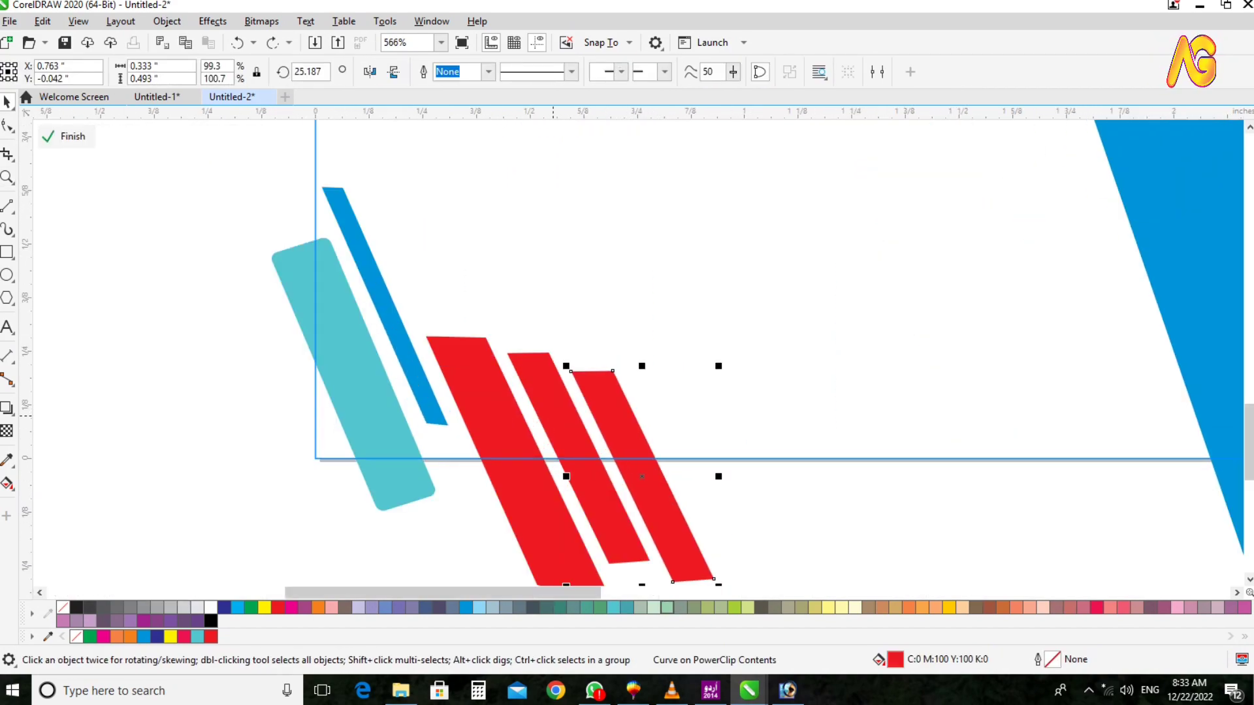
pyautogui.press('g')
pyautogui.moveTo(696, 578); pyautogui.dragTo(591, 379)
# Set the colour at the upper end of the third bar's fountain fill to magenta, C11 M100 Y11 K0
pyautogui.click(625, 364)
pyautogui.click(750, 595)
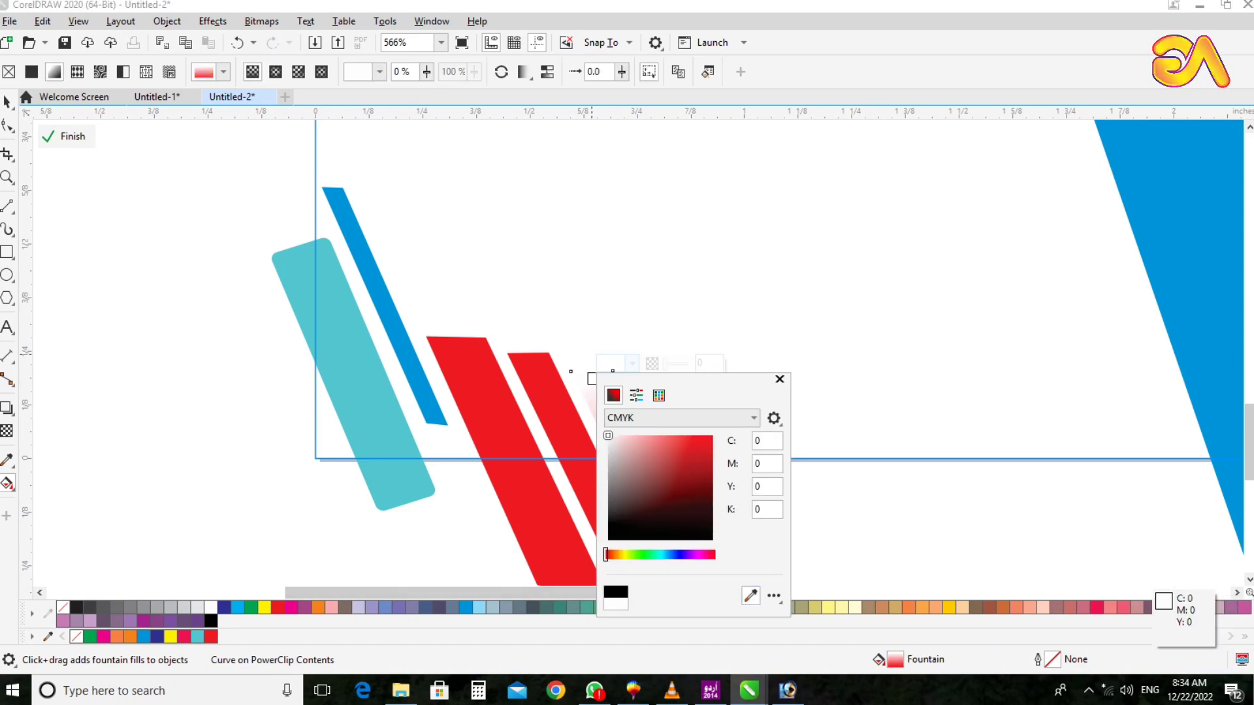
pyautogui.click(613, 395)
pyautogui.moveTo(695, 442); pyautogui.dragTo(695, 451)
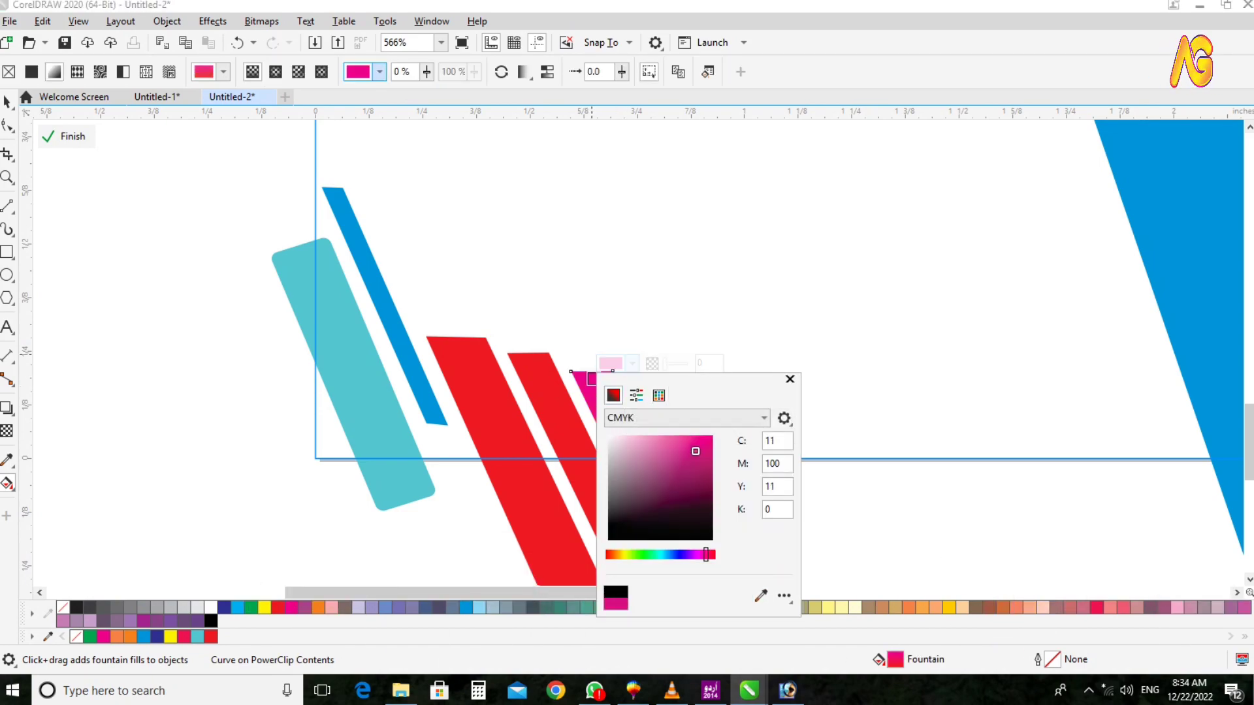
pyautogui.press('Escape')
pyautogui.press('space')
pyautogui.scroll(-2, 626, 353)
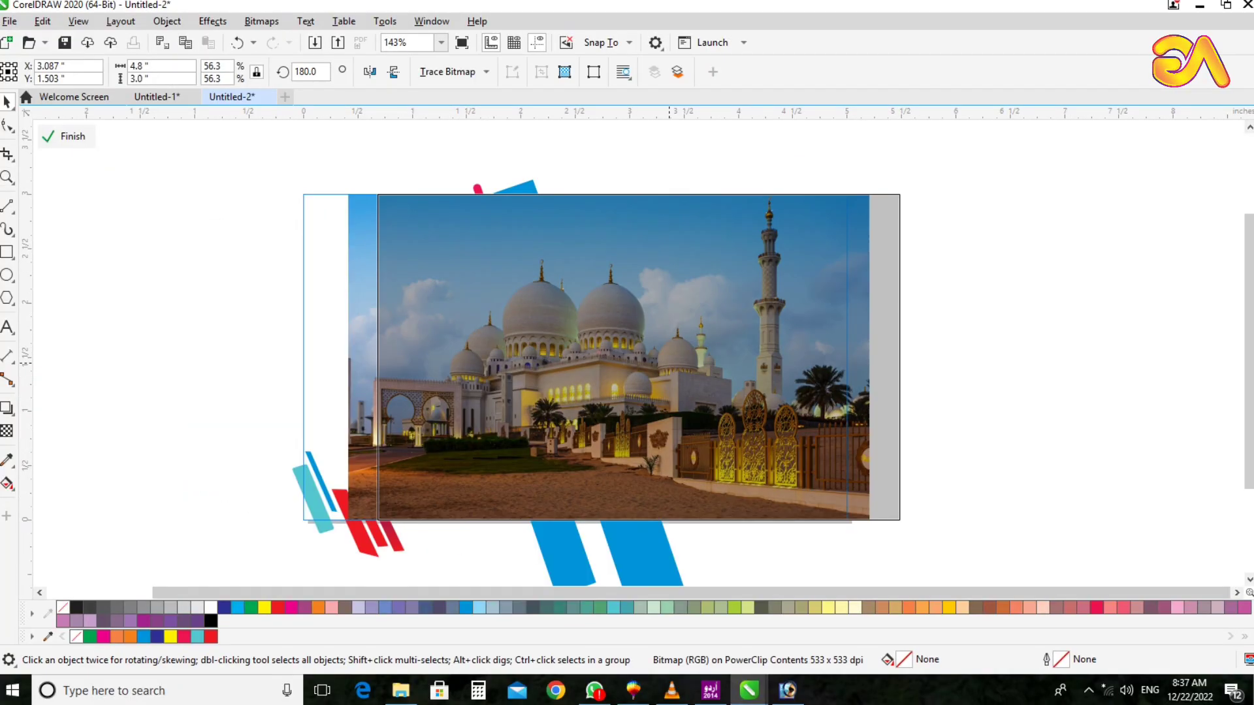
# Narrow the mosque photo to about 3.59 inches wide and nudge it left within the slanted photo frame
pyautogui.press('Right')
pyautogui.press('Right')
pyautogui.moveTo(397, 356); pyautogui.dragTo(530, 357)
pyautogui.keyDown('ctrl'); pyautogui.doubleClick(694, 300); pyautogui.keyUp('ctrl')
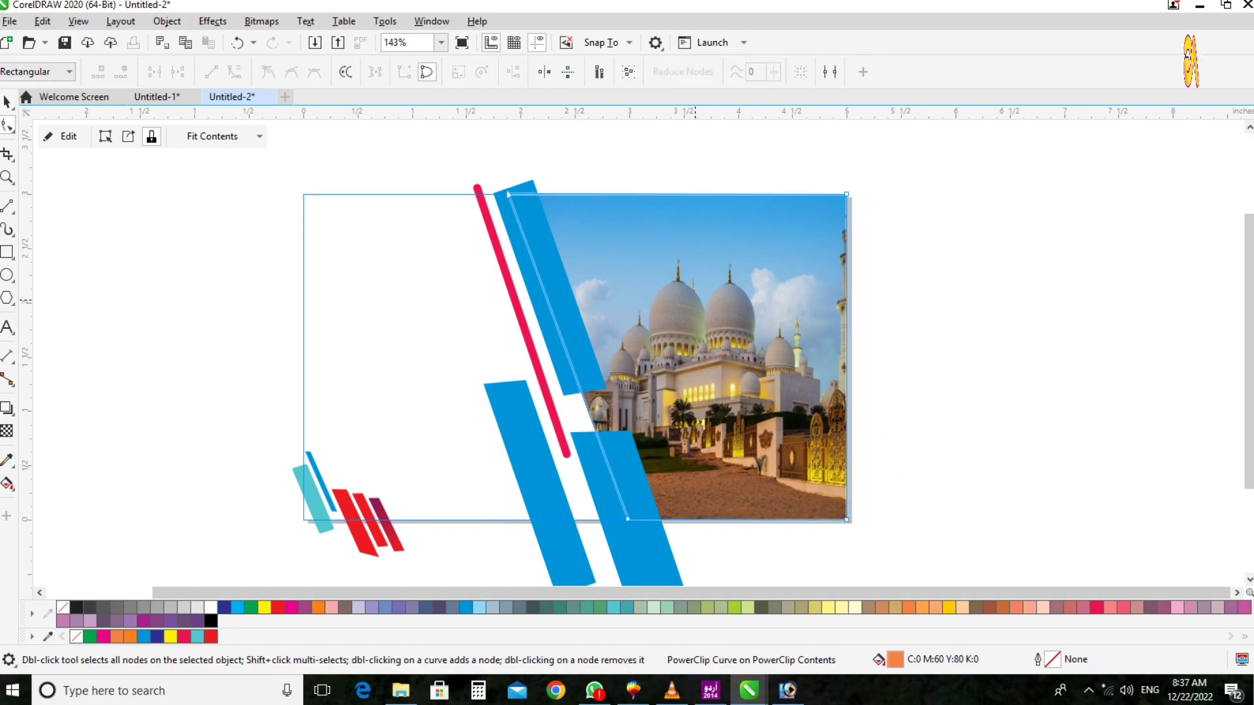
pyautogui.keyDown('ctrl'); pyautogui.doubleClick(695, 298); pyautogui.keyUp('ctrl')
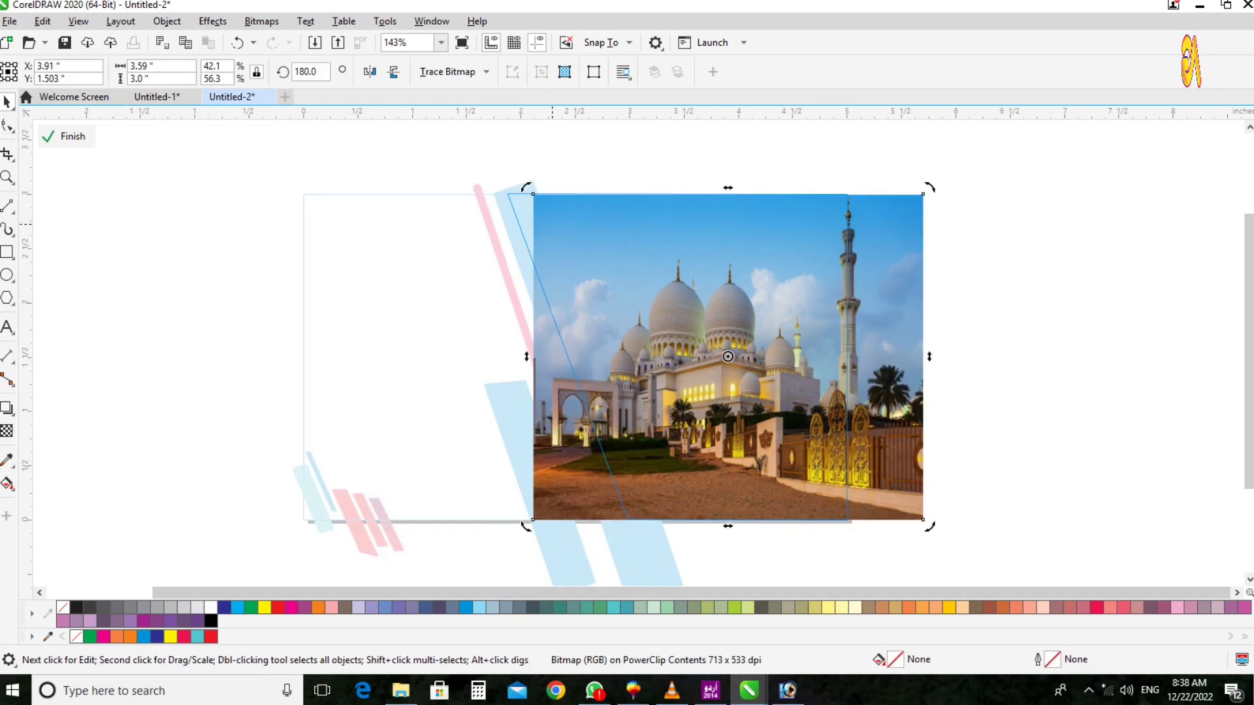
pyautogui.press('Left')
pyautogui.press('Left')
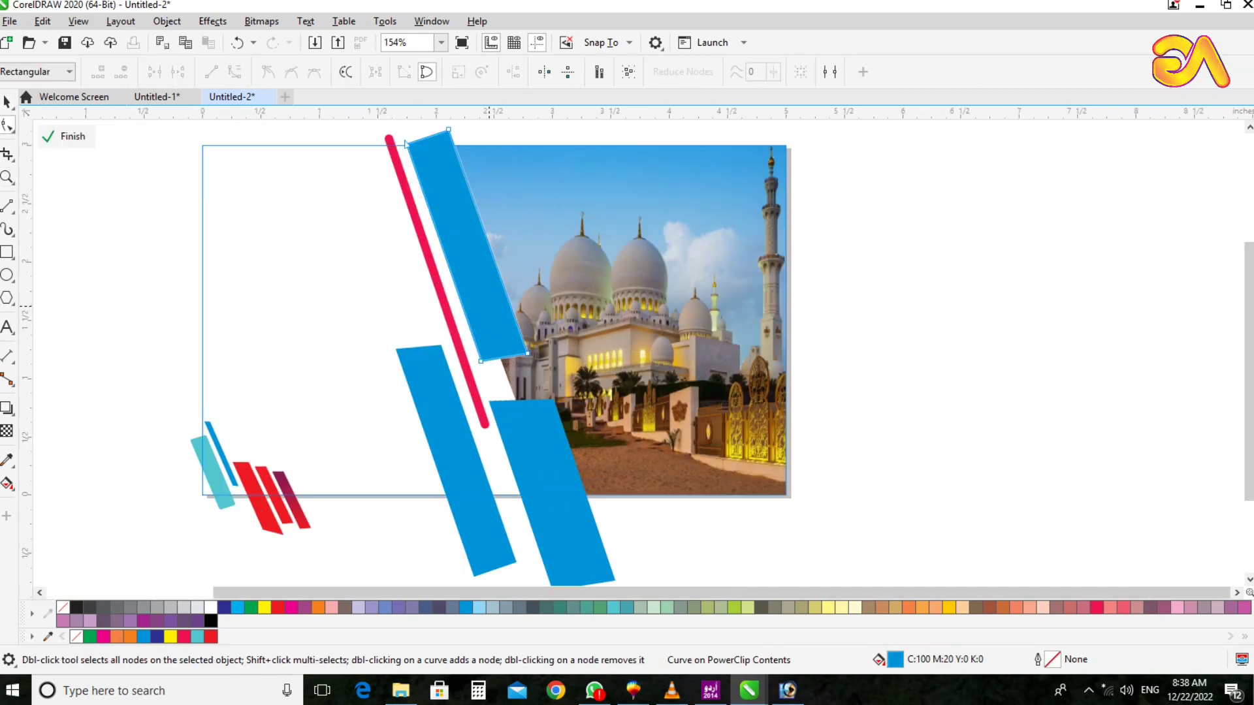
# Fill the upper large blue bar with crimson C0 M100 Y60 and the lower bar beside the photo with magenta
pyautogui.moveTo(457, 249); pyautogui.dragTo(487, 243)
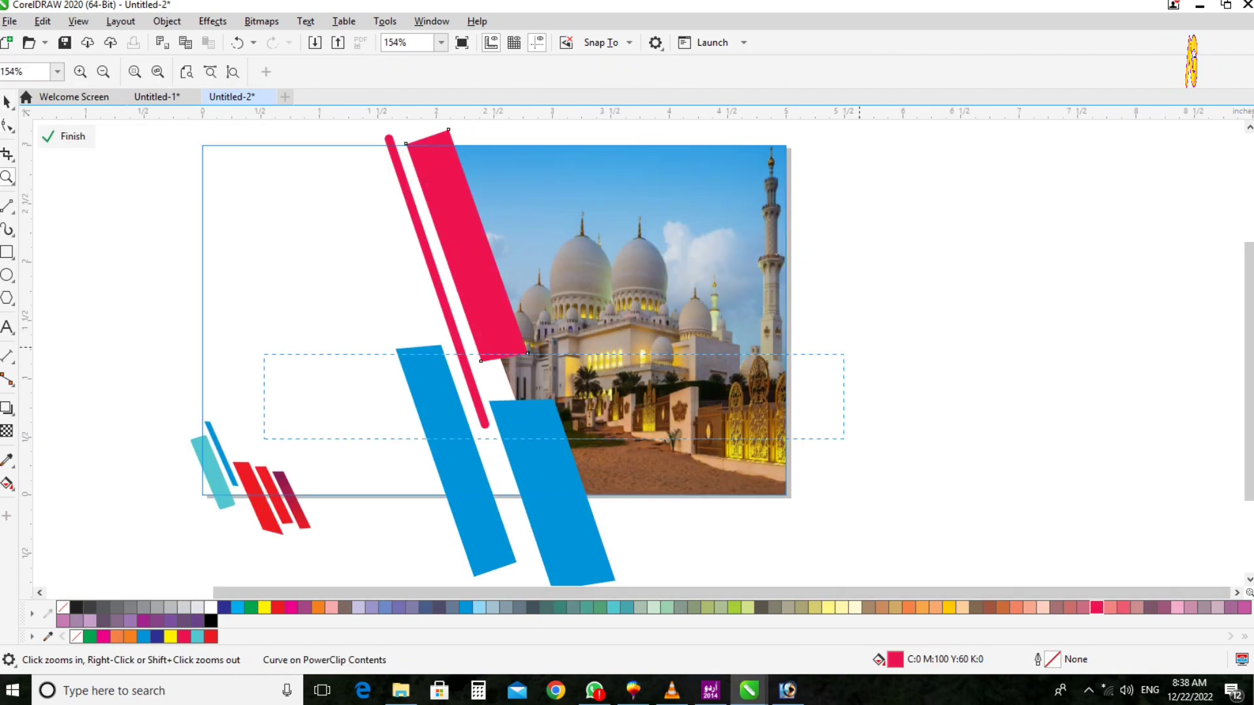
pyautogui.scroll(1, 522, 326)
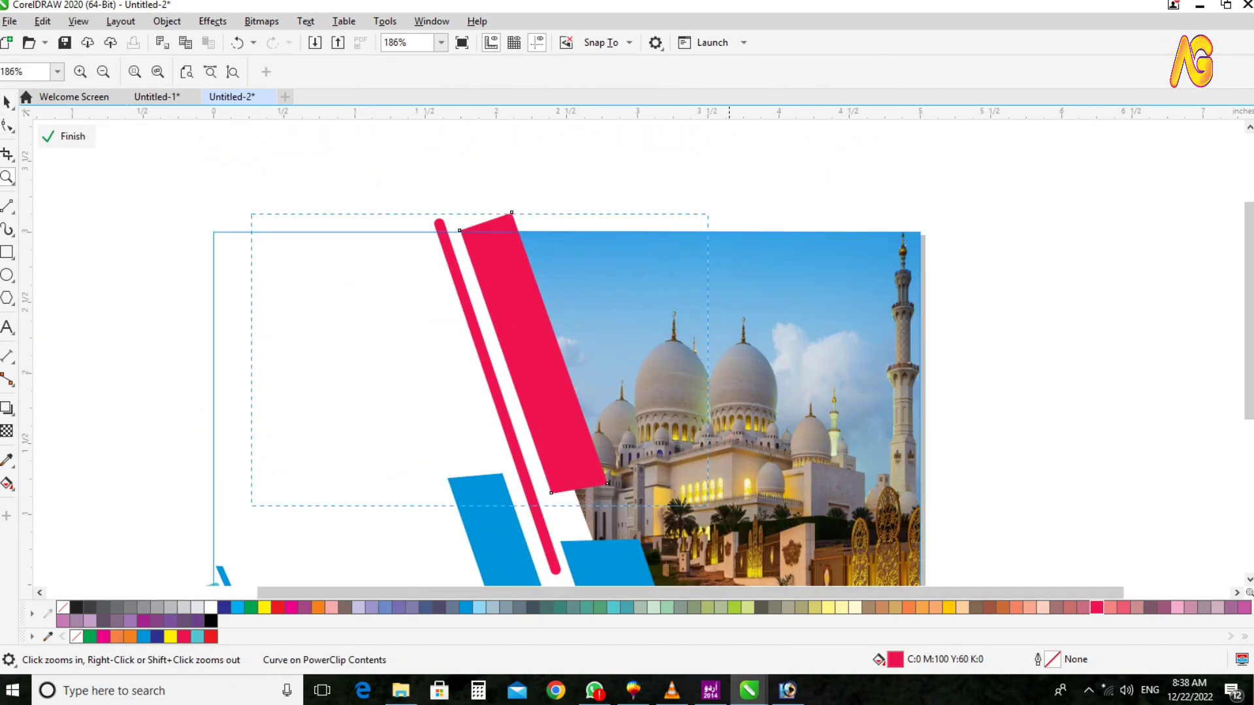
pyautogui.click(292, 608)
pyautogui.press('F2')
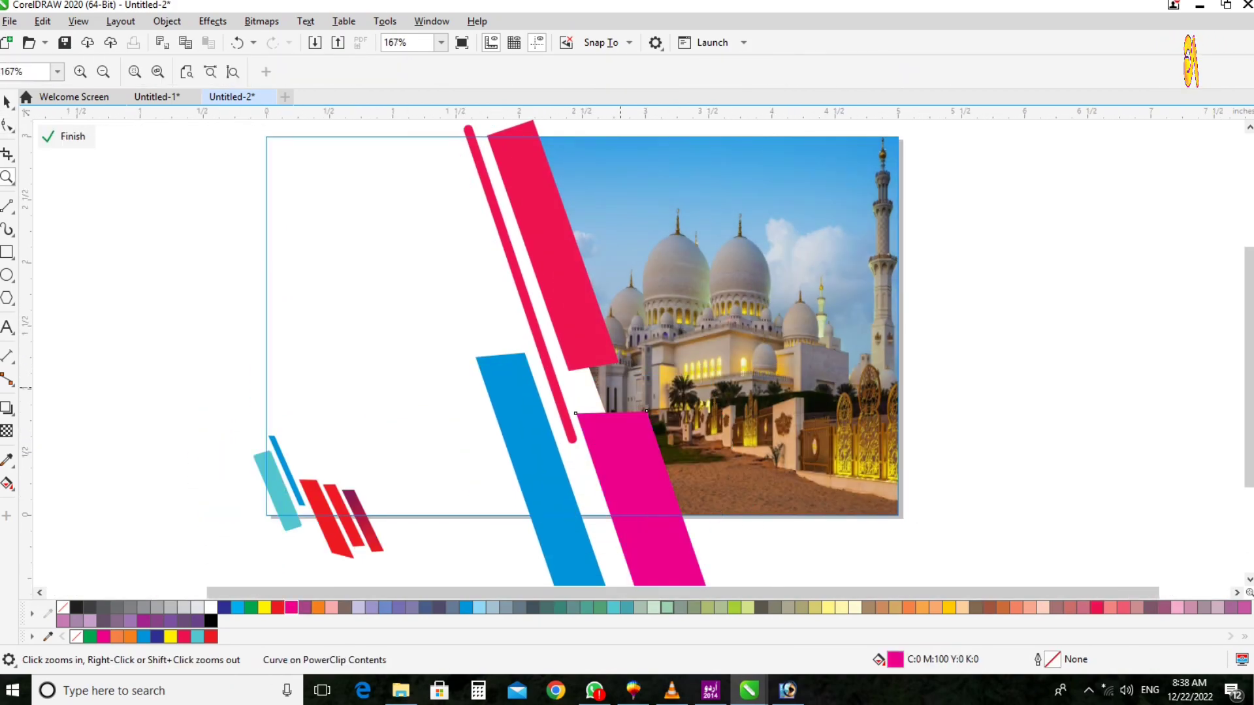
# Try a green fill on the lower bar beside the photo and replace it with yellow
pyautogui.press('space')
pyautogui.click(251, 608)
pyautogui.press('F2')
pyautogui.moveTo(350, 196); pyautogui.dragTo(1041, 571)
pyautogui.press('space')
pyautogui.click(264, 607)
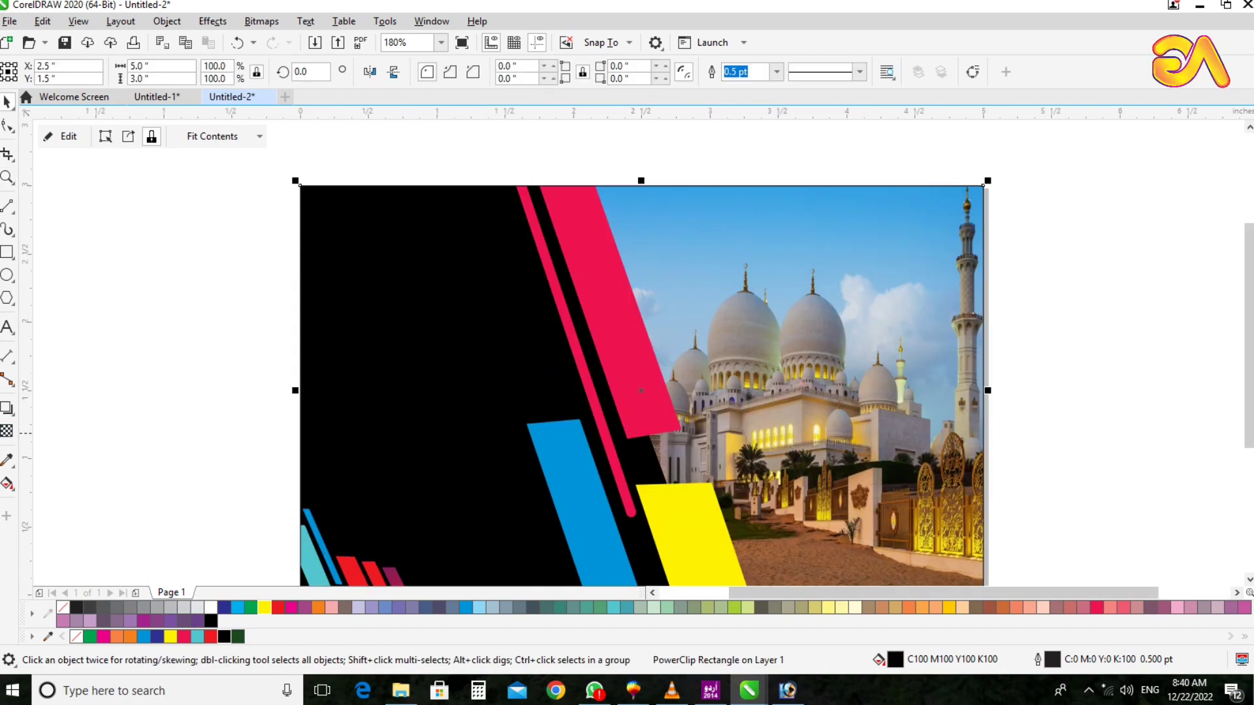
# Apply a horizontal linear fountain fill to the card background, from black at the edge to dark grey near the slanted bars
pyautogui.click(7, 484)
pyautogui.moveTo(302, 416); pyautogui.dragTo(594, 417)
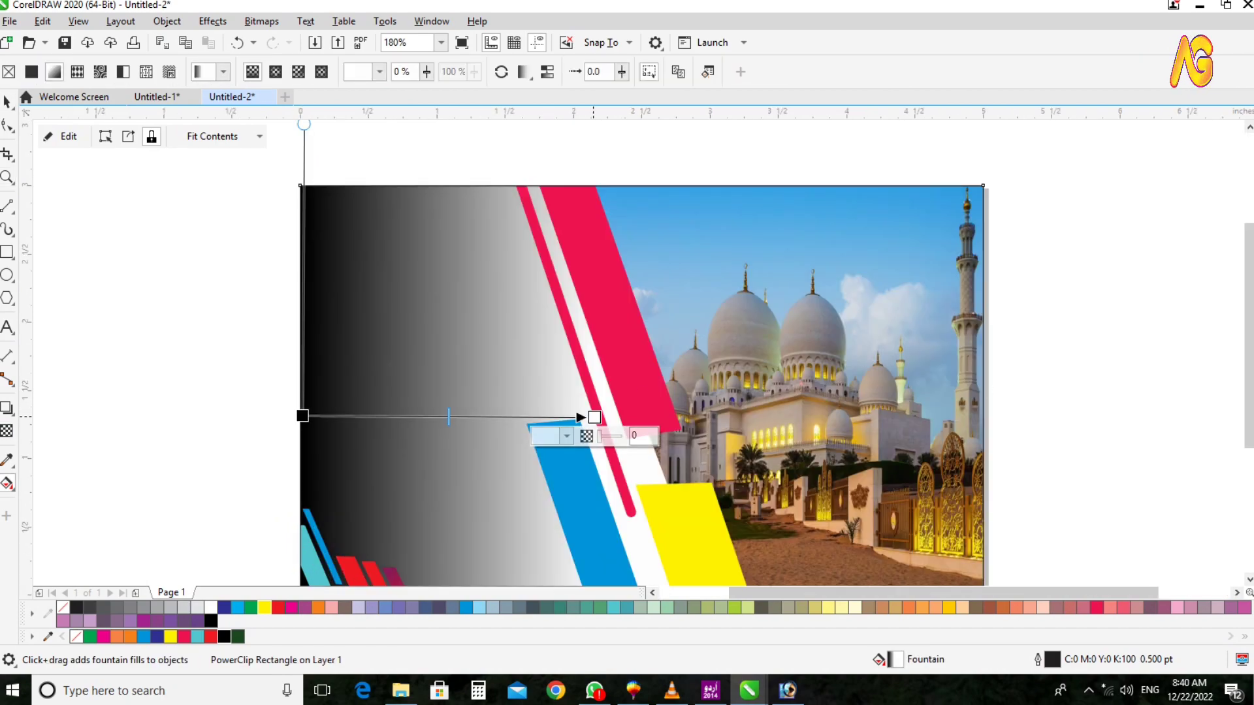
pyautogui.click(562, 437)
pyautogui.click(686, 406)
pyautogui.click(76, 607)
pyautogui.press('Escape')
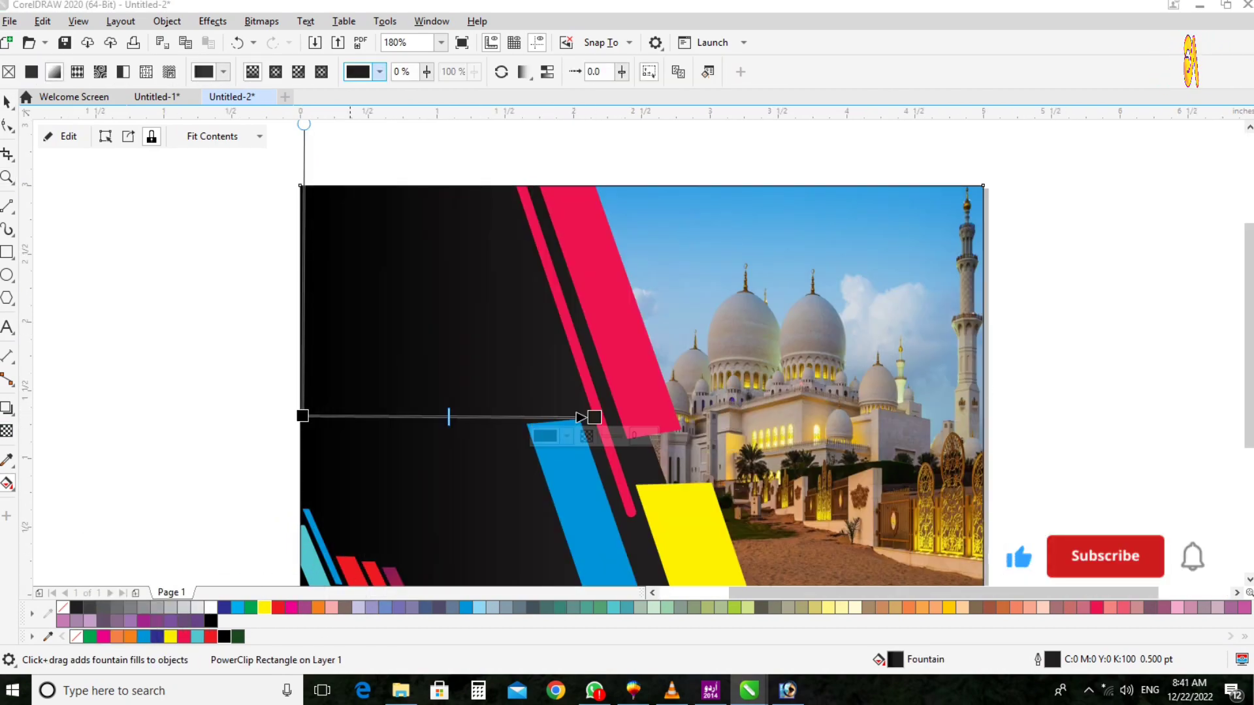
pyautogui.press('Escape')
pyautogui.press('F4')
# Try a diagonal direction for the background's linear fountain fill, running down toward the foot of the yellow bar
pyautogui.press('z')
pyautogui.scroll(-2, 474, 441)
pyautogui.scroll(1, 465, 547)
pyautogui.scroll(1, 366, 526)
pyautogui.click(7, 102)
pyautogui.doubleClick(418, 366)
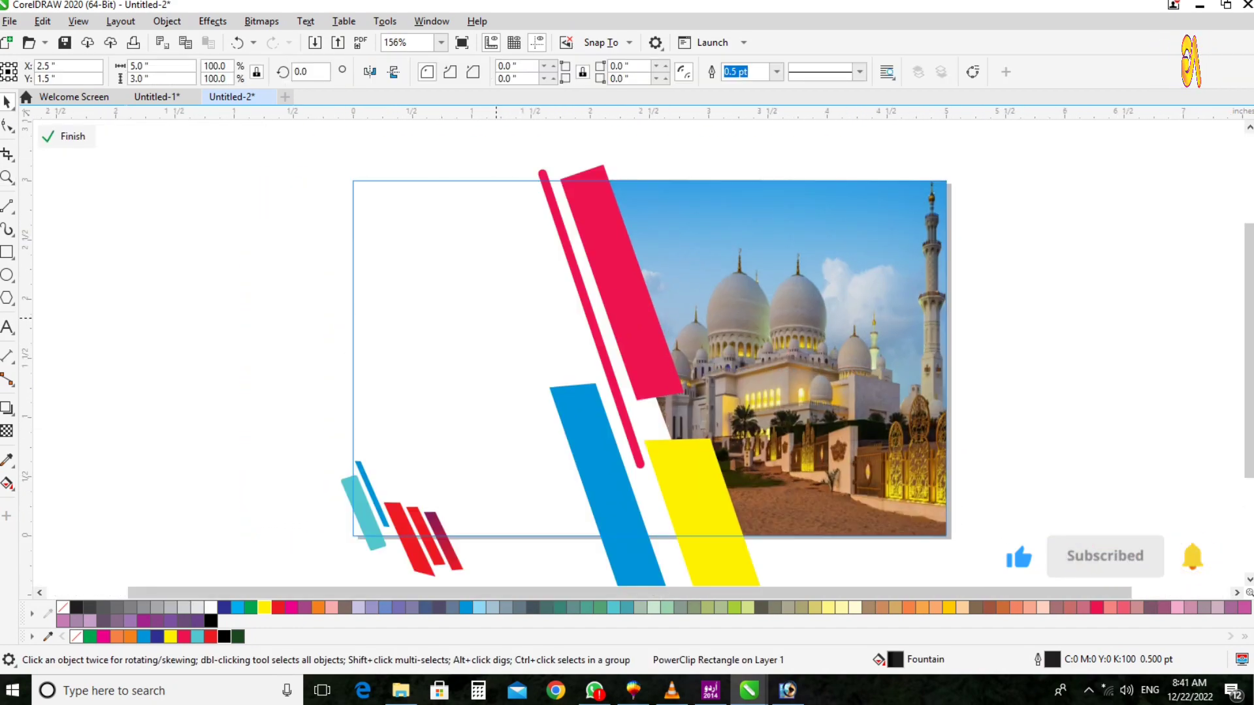
pyautogui.click(65, 136)
pyautogui.click(7, 484)
pyautogui.moveTo(607, 381); pyautogui.dragTo(677, 530)
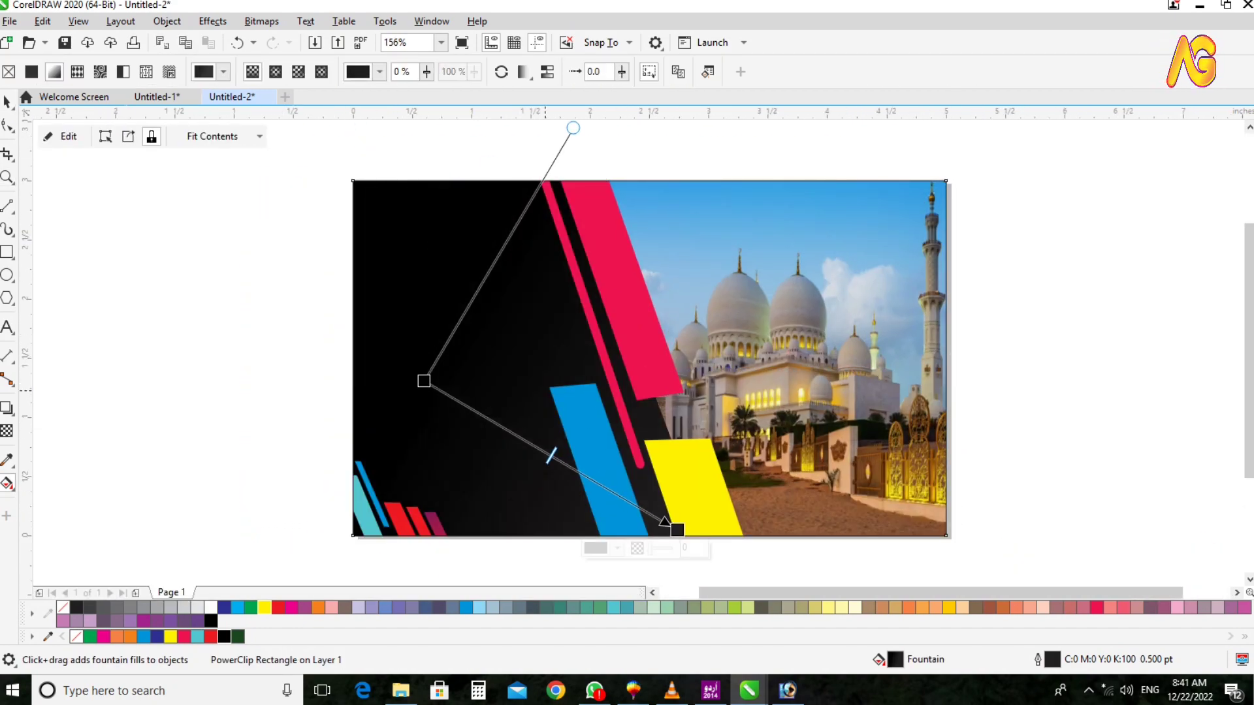
pyautogui.moveTo(379, 206); pyautogui.dragTo(368, 197)
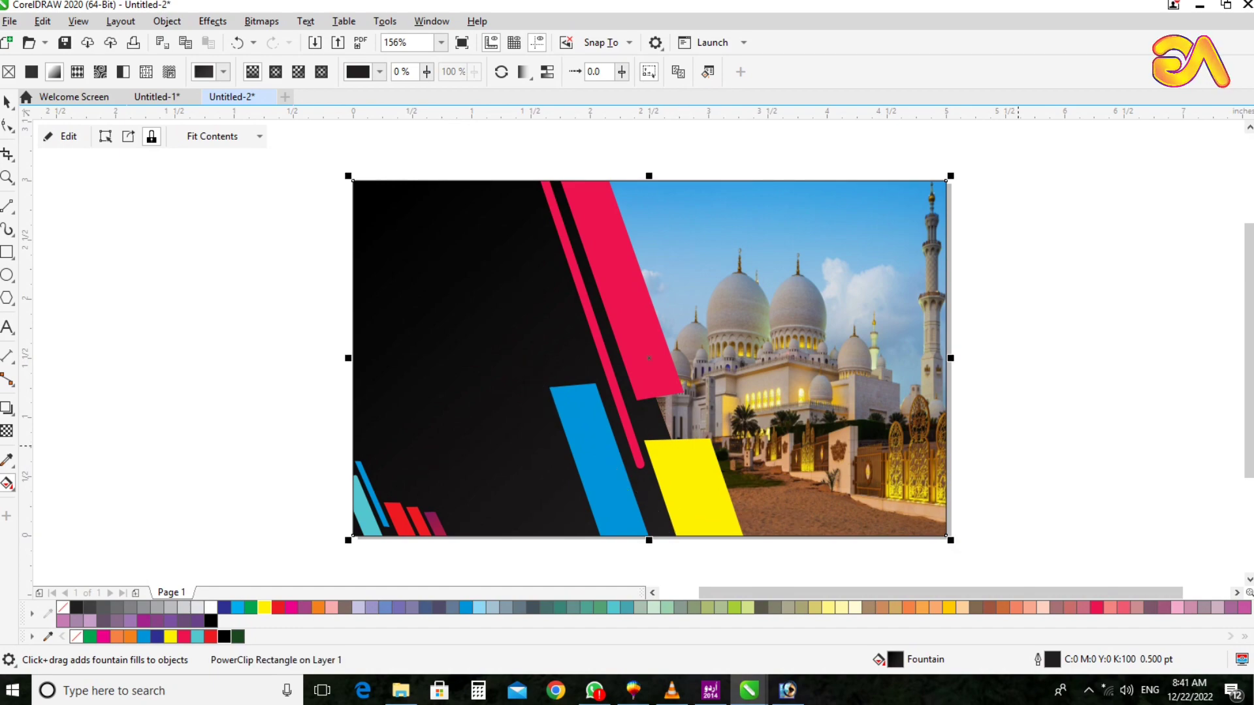
# Change the background fill to an elliptical fountain fill, dark grey in the centre and black outside, and flatten it into a wide ellipse
pyautogui.press('space')
pyautogui.click(1018, 446)
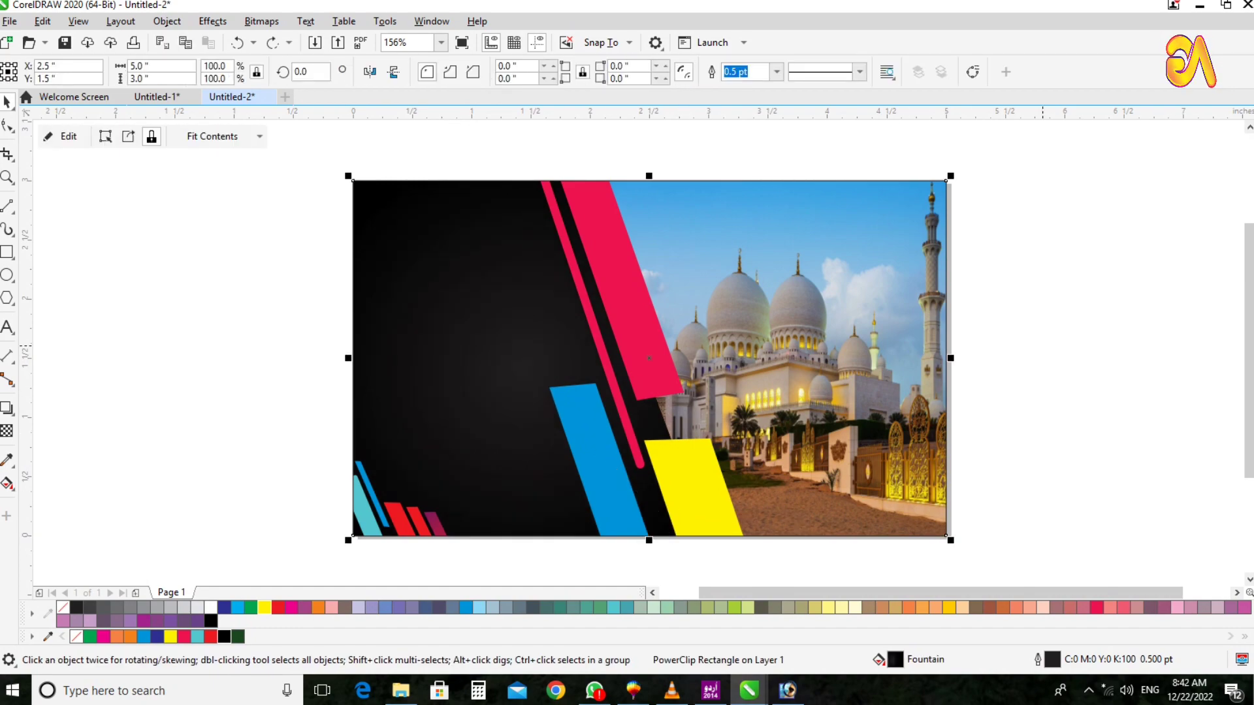
pyautogui.press('space')
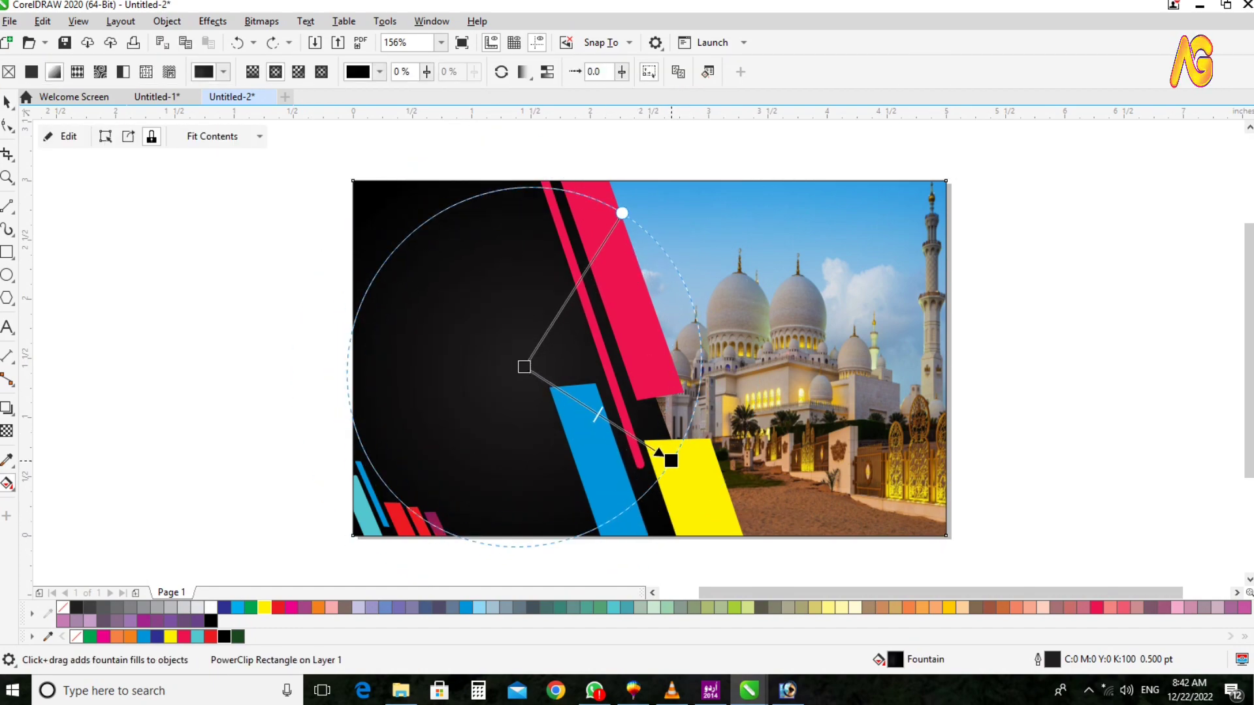
pyautogui.moveTo(599, 284); pyautogui.dragTo(591, 275)
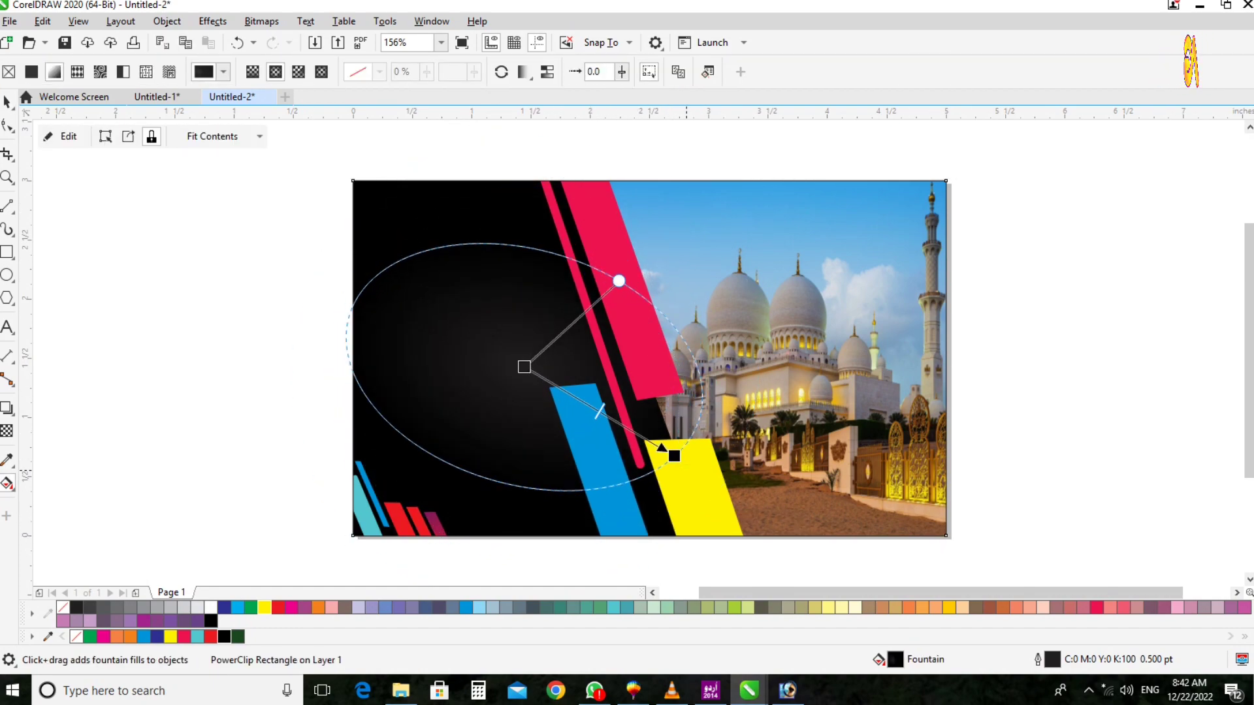
# Open the clipped card contents, try cyan on the turquoise rounded corner bar and replace it with light blue
pyautogui.press('z')
pyautogui.moveTo(327, 171); pyautogui.dragTo(924, 613)
pyautogui.moveTo(295, 312); pyautogui.dragTo(656, 583)
pyautogui.press('space')
pyautogui.keyDown('ctrl'); pyautogui.click(450, 415); pyautogui.keyUp('ctrl')
pyautogui.moveTo(451, 414); pyautogui.dragTo(425, 419)
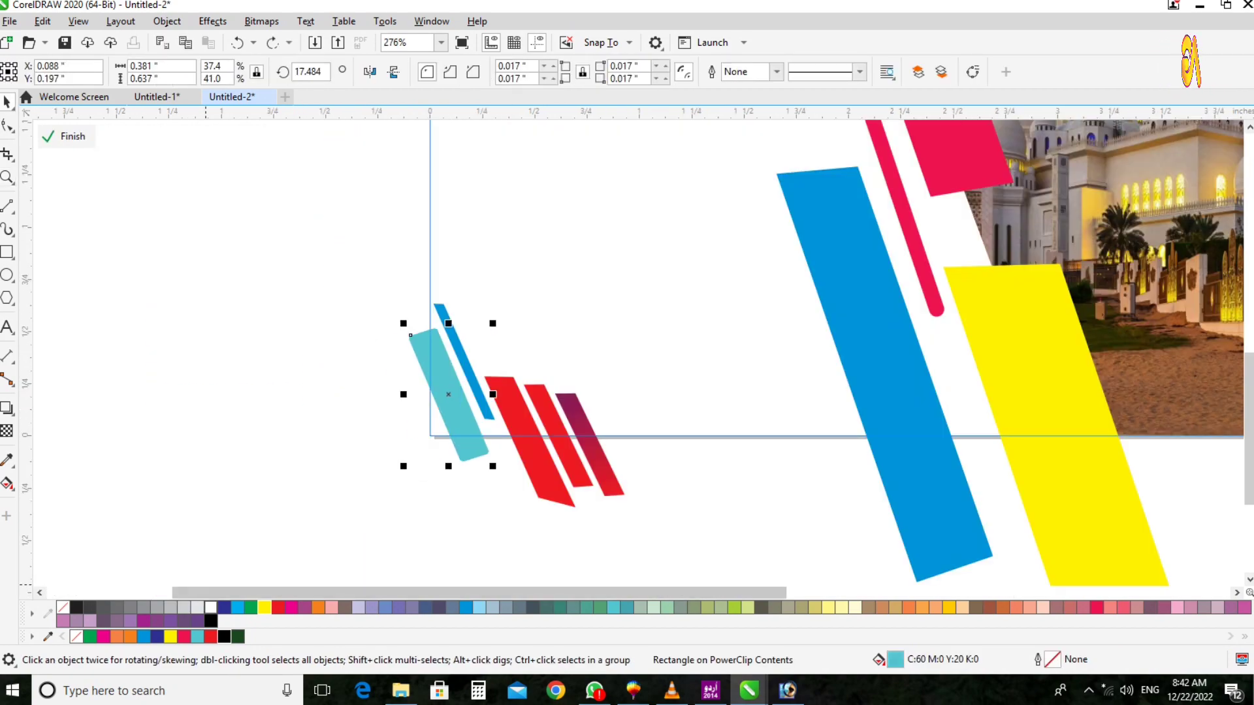
pyautogui.click(238, 608)
pyautogui.press('z')
pyautogui.moveTo(257, 270); pyautogui.dragTo(837, 548)
pyautogui.press('space')
pyautogui.click(479, 608)
# Fill the two outer red corner bars with golden yellow and the middle one with yellow, and finish editing the clipped contents
pyautogui.click(523, 331)
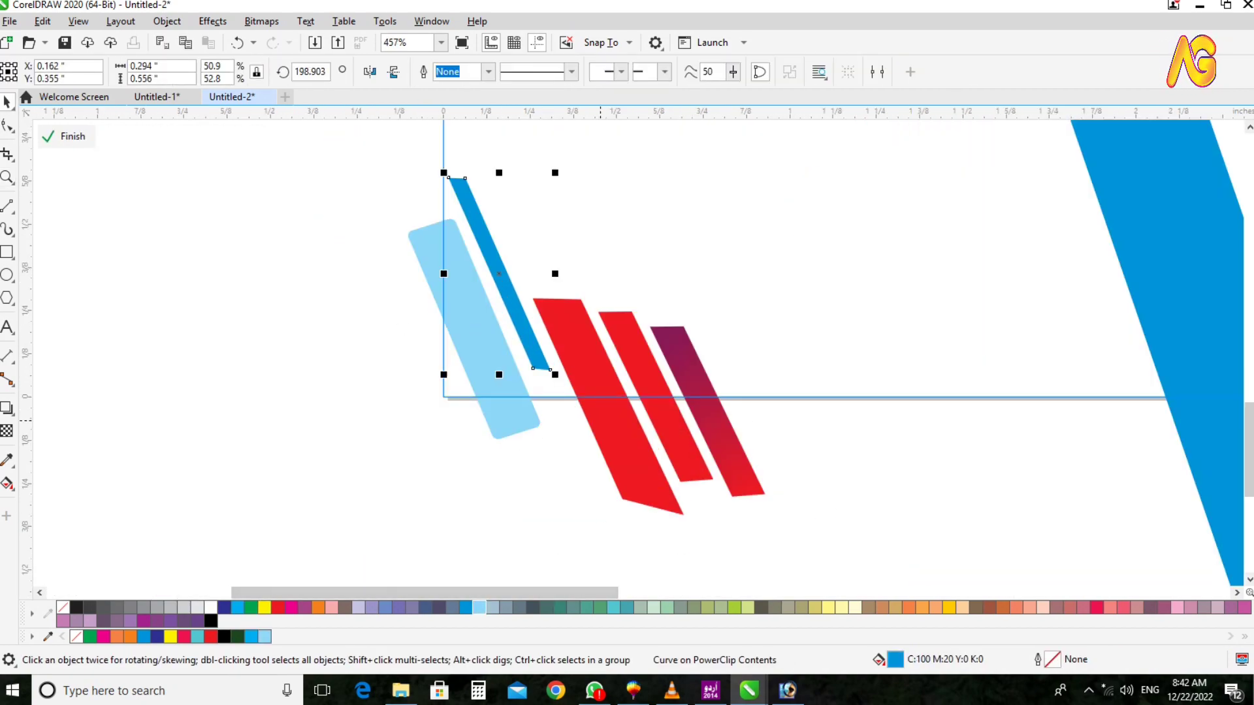
pyautogui.click(948, 607)
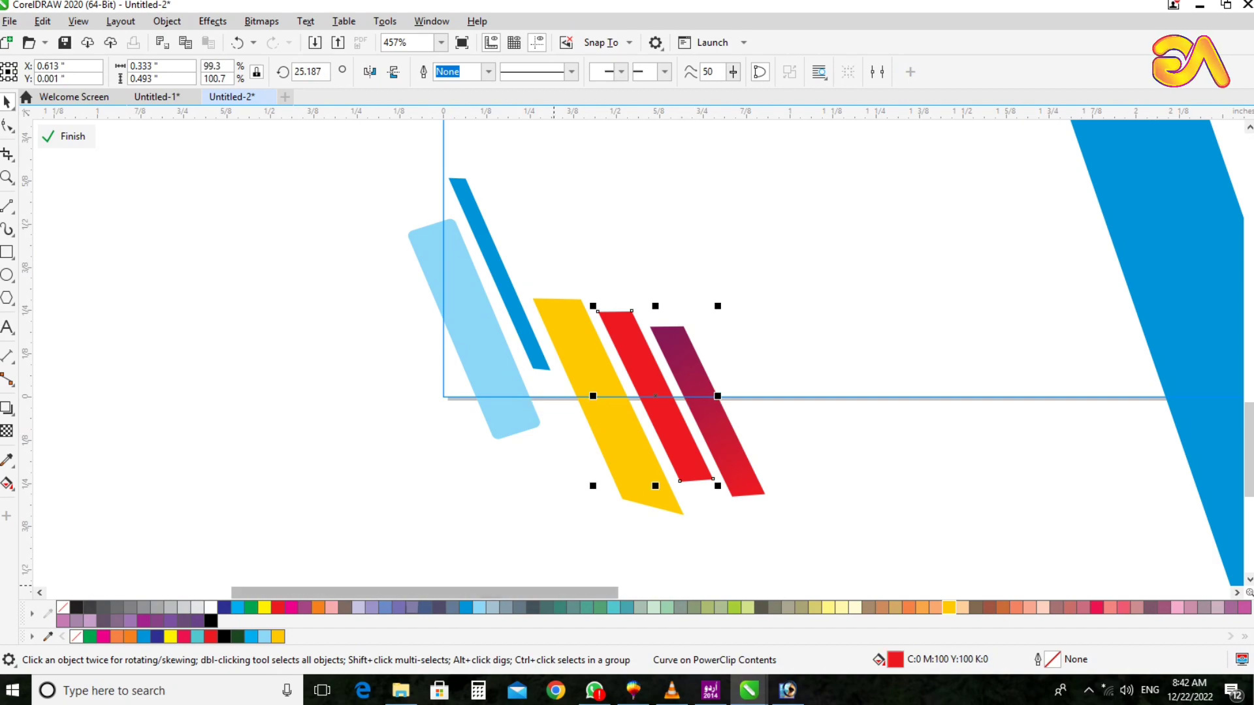
pyautogui.click(716, 448)
pyautogui.click(948, 607)
pyautogui.keyDown('ctrl'); pyautogui.click(849, 516); pyautogui.keyUp('ctrl')
pyautogui.press('F4')
# Fill the thin crimson slanted line beside the large crimson bar with green inside the clipped card
pyautogui.press('z')
pyautogui.moveTo(242, 304); pyautogui.dragTo(764, 608)
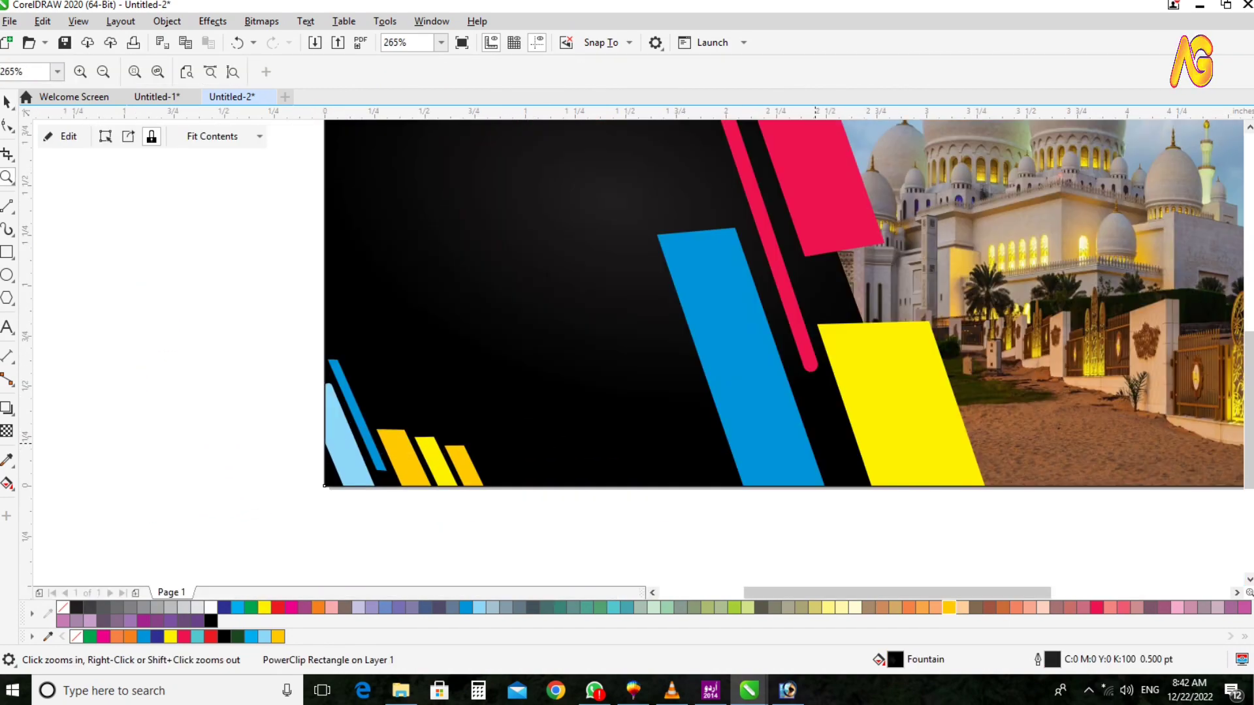
pyautogui.moveTo(389, 124); pyautogui.dragTo(901, 500)
pyautogui.press('F4')
pyautogui.press('space')
pyautogui.keyDown('ctrl'); pyautogui.click(567, 310); pyautogui.keyUp('ctrl')
pyautogui.click(251, 608)
pyautogui.keyDown('ctrl'); pyautogui.click(162, 323); pyautogui.keyUp('ctrl')
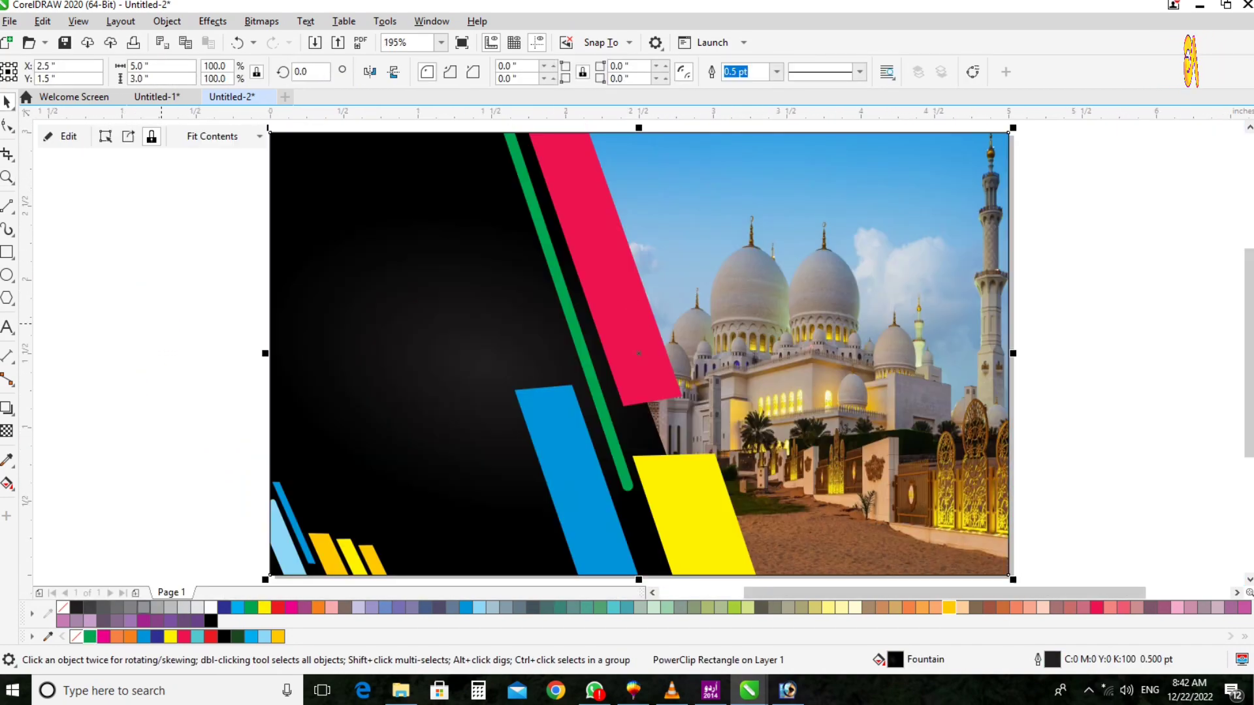
# Fill the grey bar between the two golden corner bars with green
pyautogui.scroll(-1, 161, 323)
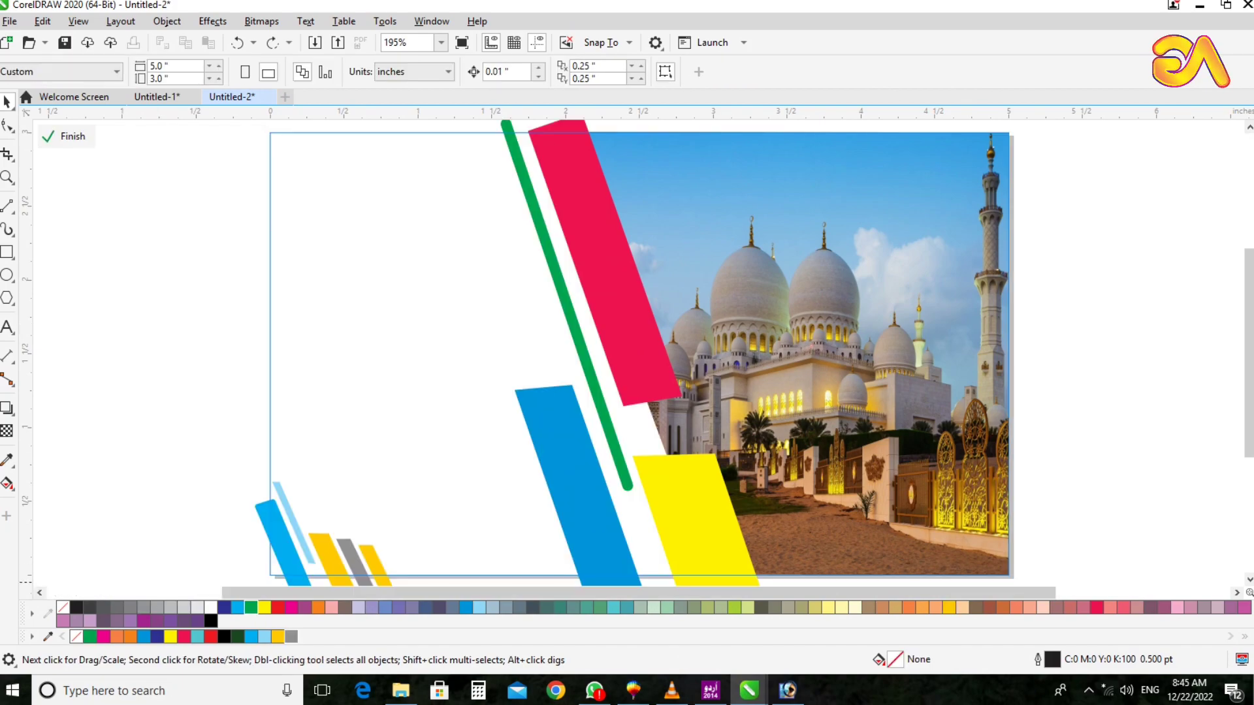
pyautogui.click(353, 562)
pyautogui.click(251, 607)
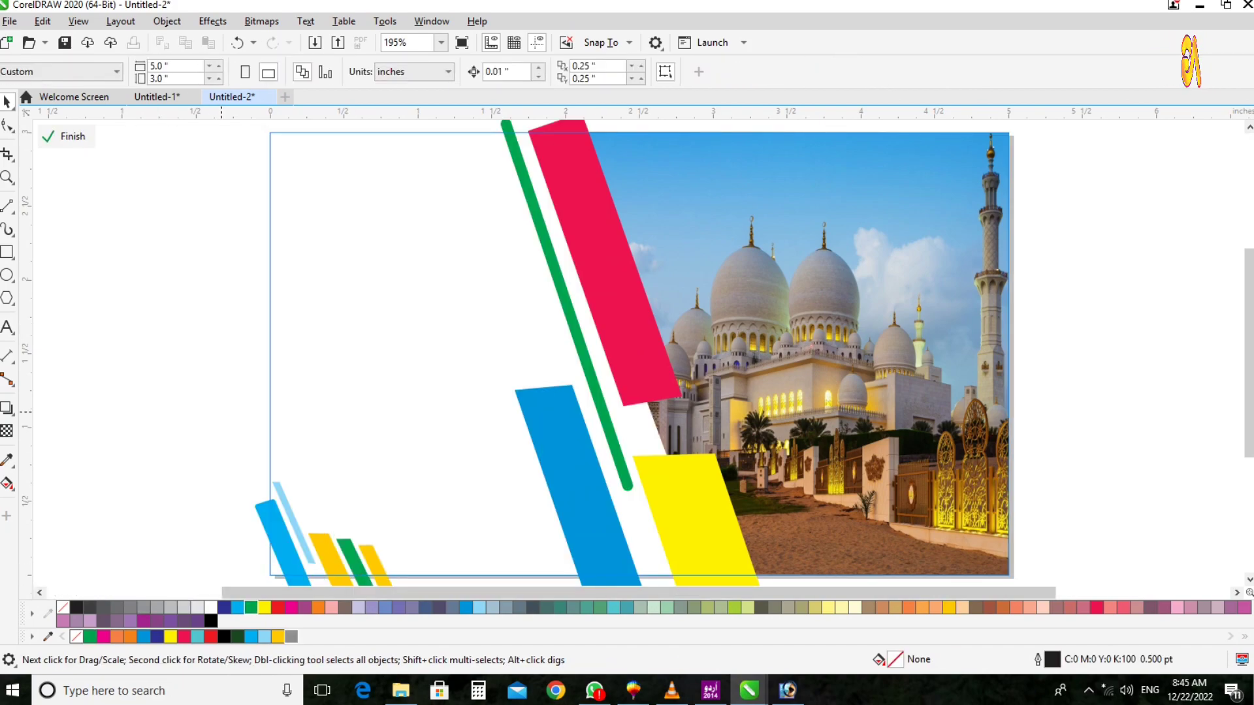
pyautogui.press('F4')
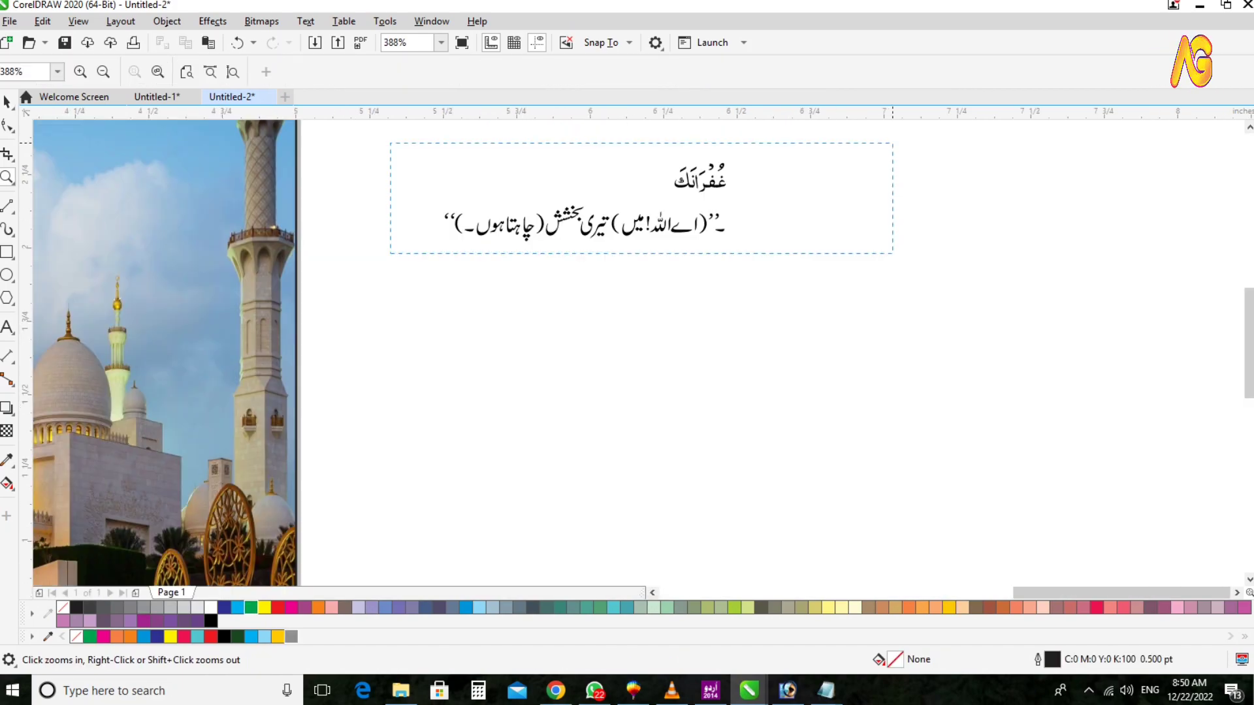
# Delete the quotation marks, dash and brackets around the Urdu line of the imported text
pyautogui.scroll(3, 587, 307)
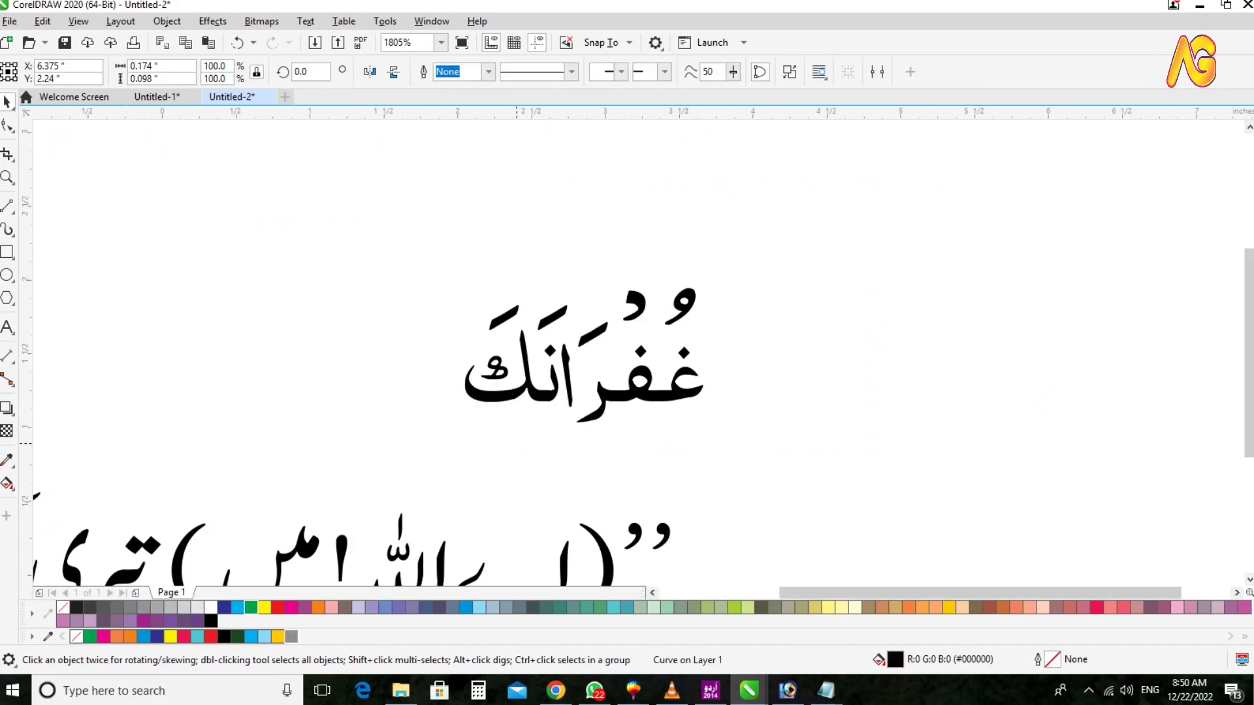
pyautogui.hscroll(-3, 588, 307)
pyautogui.press('space')
pyautogui.moveTo(991, 347); pyautogui.dragTo(851, 478)
pyautogui.press('Delete')
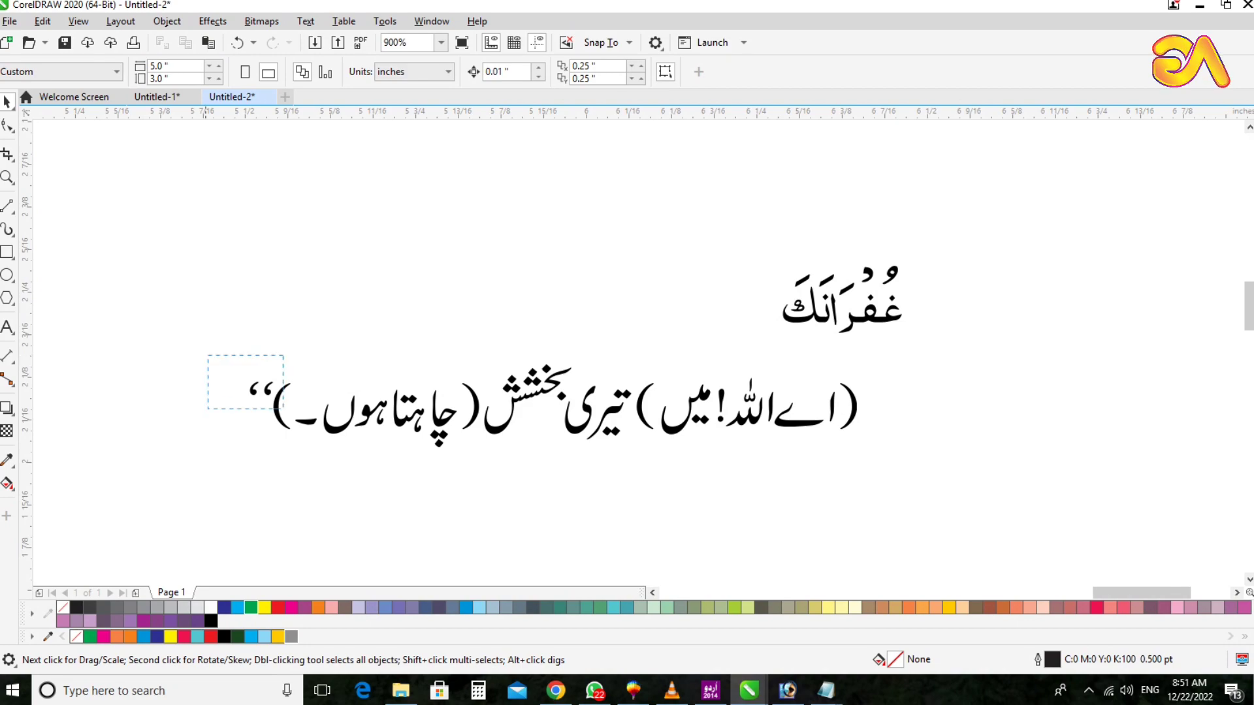
pyautogui.moveTo(215, 334); pyautogui.dragTo(298, 469)
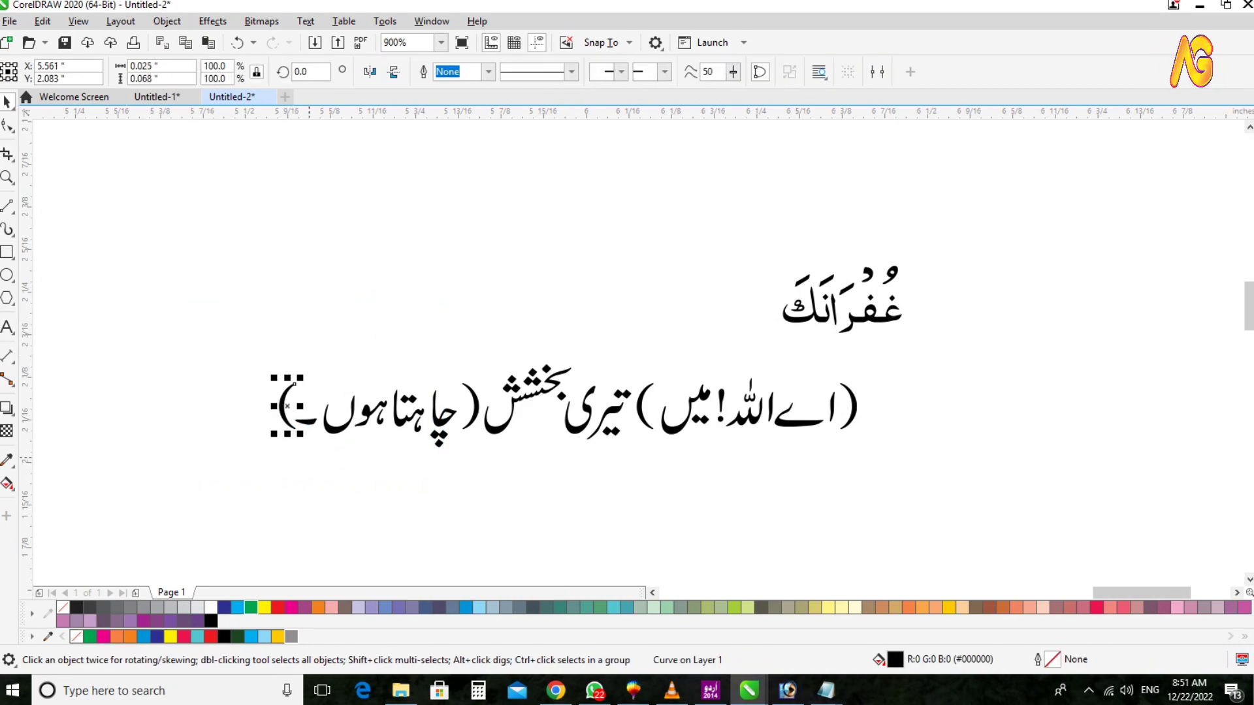
pyautogui.press('Delete')
# Close the gap before the Urdu line's opening words and combine the whole line into one curve
pyautogui.moveTo(614, 503); pyautogui.dragTo(615, 502)
pyautogui.moveTo(742, 422); pyautogui.dragTo(711, 422)
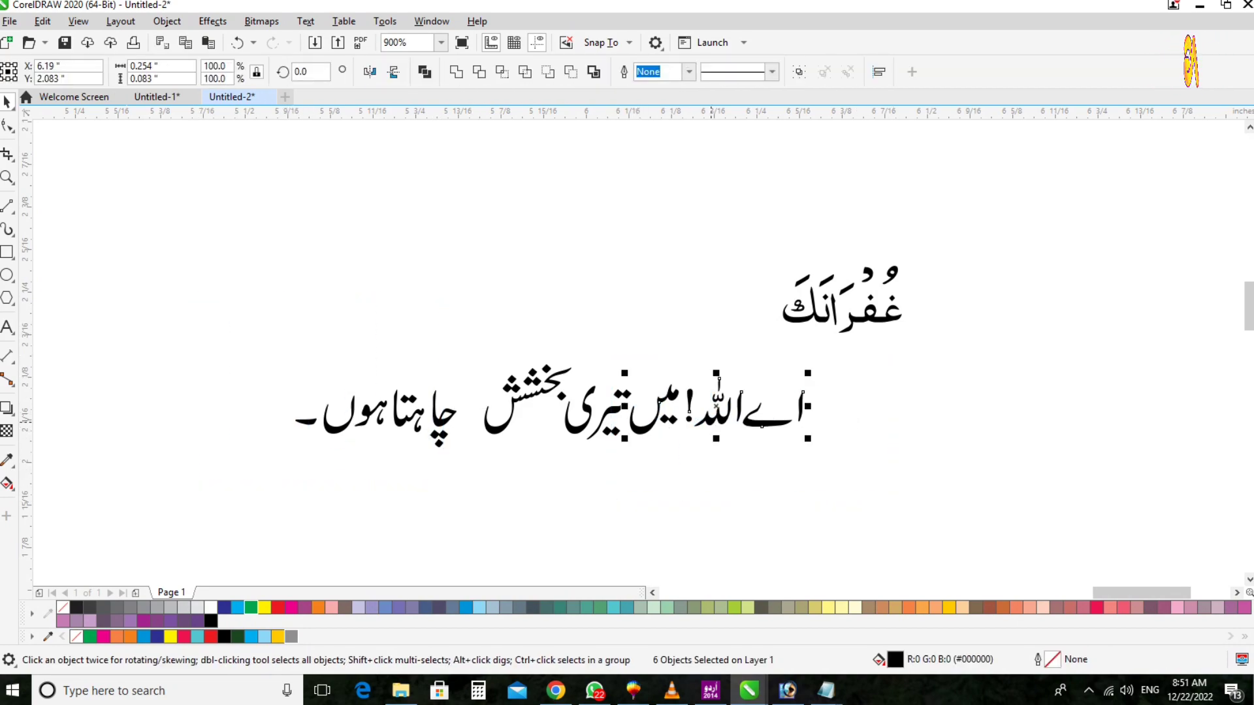
pyautogui.moveTo(694, 507); pyautogui.dragTo(849, 506)
pyautogui.hotkey('ctrl', 'l')
# Shift the Arabic word above the middle of the Urdu line and move both onto the card's dark area
pyautogui.moveTo(842, 310); pyautogui.dragTo(565, 306)
pyautogui.press('F4')
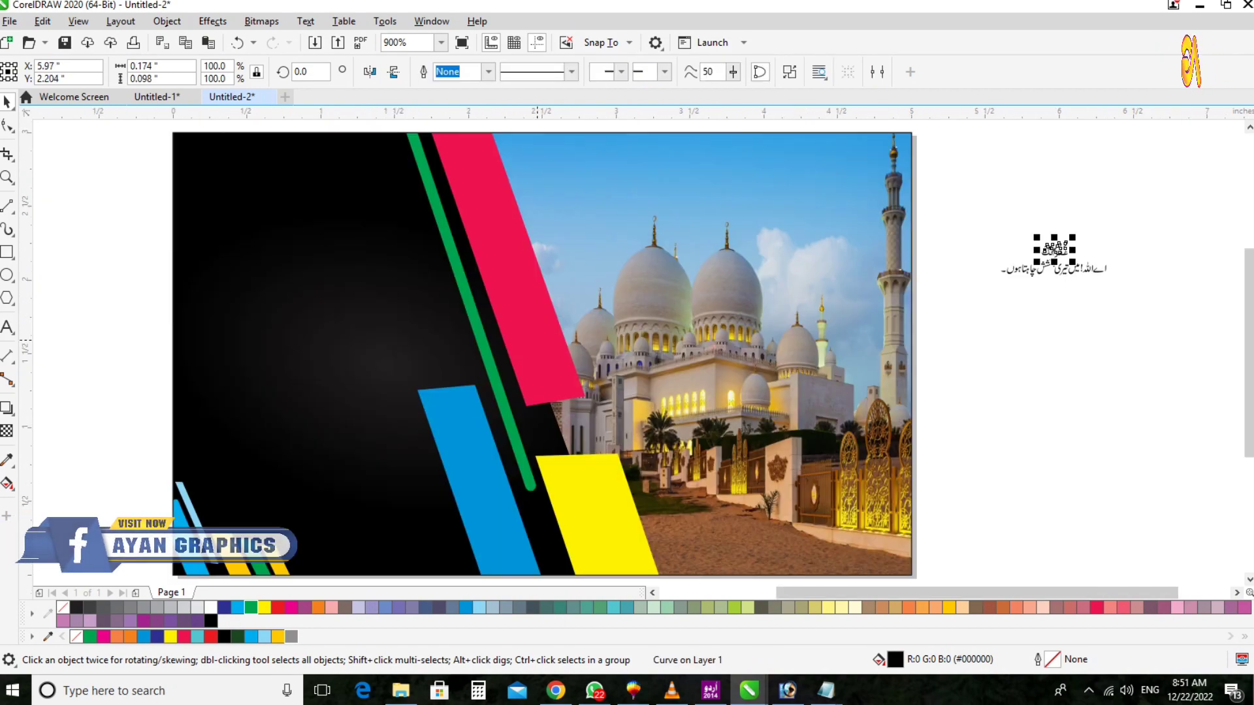
pyautogui.moveTo(979, 219); pyautogui.dragTo(1136, 297)
pyautogui.moveTo(1053, 258); pyautogui.dragTo(285, 296)
# Fill the Arabic and Urdu text with white and enlarge both together to about 1.77 inches wide
pyautogui.press('F2')
pyautogui.moveTo(97, 228); pyautogui.dragTo(728, 446)
pyautogui.click(211, 607)
pyautogui.keyDown('shift'); pyautogui.moveTo(506, 317); pyautogui.dragTo(634, 363); pyautogui.keyUp('shift')
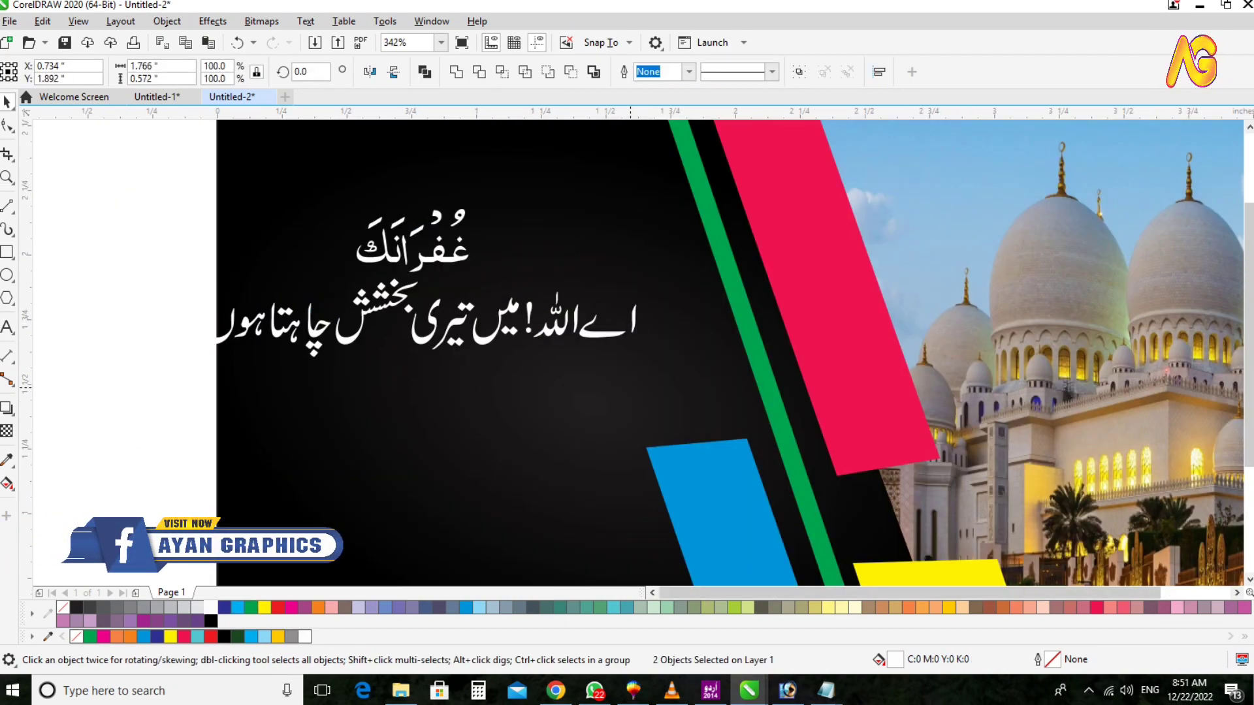
# Shift the text further into the dark area, then enlarge the Arabic word and centre it over the Urdu line
pyautogui.press('F3')
pyautogui.press('F2')
pyautogui.moveTo(228, 191); pyautogui.dragTo(901, 450)
pyautogui.press('Escape')
pyautogui.moveTo(541, 372); pyautogui.dragTo(596, 424)
pyautogui.click(597, 345)
pyautogui.click(603, 327)
pyautogui.keyDown('shift'); pyautogui.moveTo(625, 344); pyautogui.dragTo(731, 377); pyautogui.keyUp('shift')
pyautogui.keyDown('shift'); pyautogui.click(661, 436); pyautogui.keyUp('shift')
pyautogui.press('c')
pyautogui.press('F4')
# Select the Arabic, Urdu and English text lines together and move them up to a Y position of about 1.79 inches
pyautogui.press('F2')
pyautogui.moveTo(202, 221); pyautogui.dragTo(717, 548)
pyautogui.press('Escape')
pyautogui.press('F4')
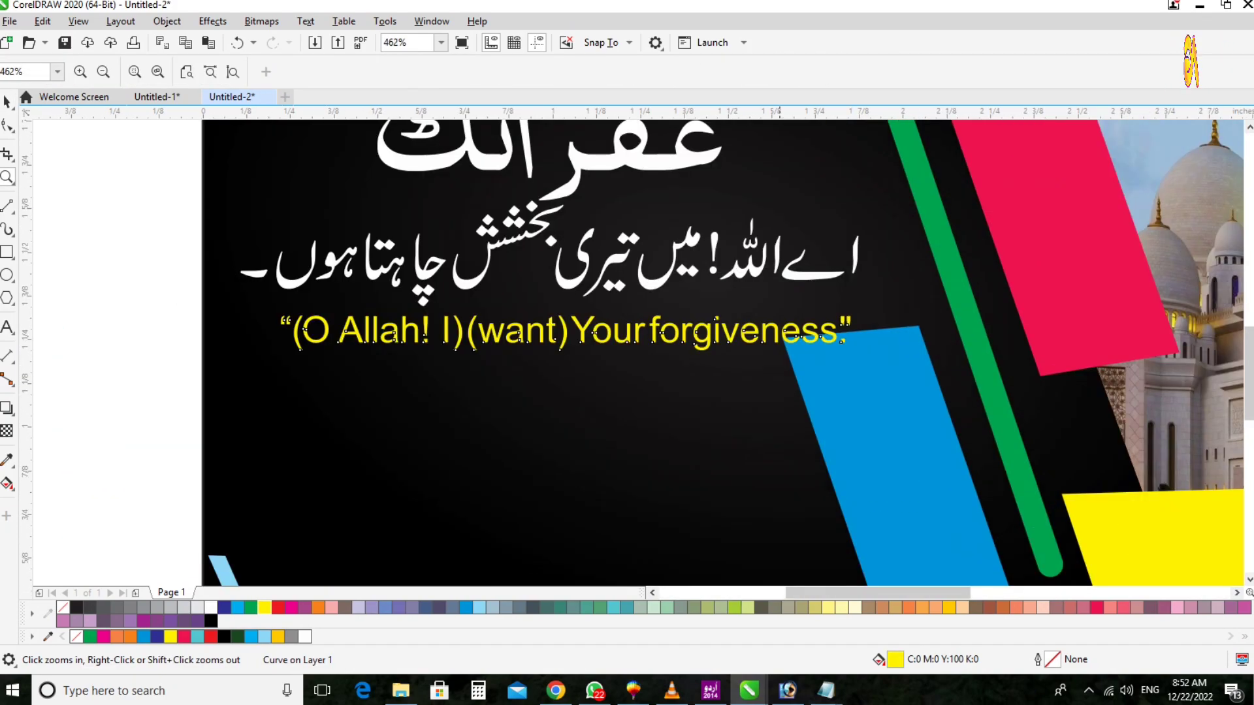
pyautogui.press('space')
pyautogui.keyDown('shift'); pyautogui.click(616, 260); pyautogui.keyUp('shift')
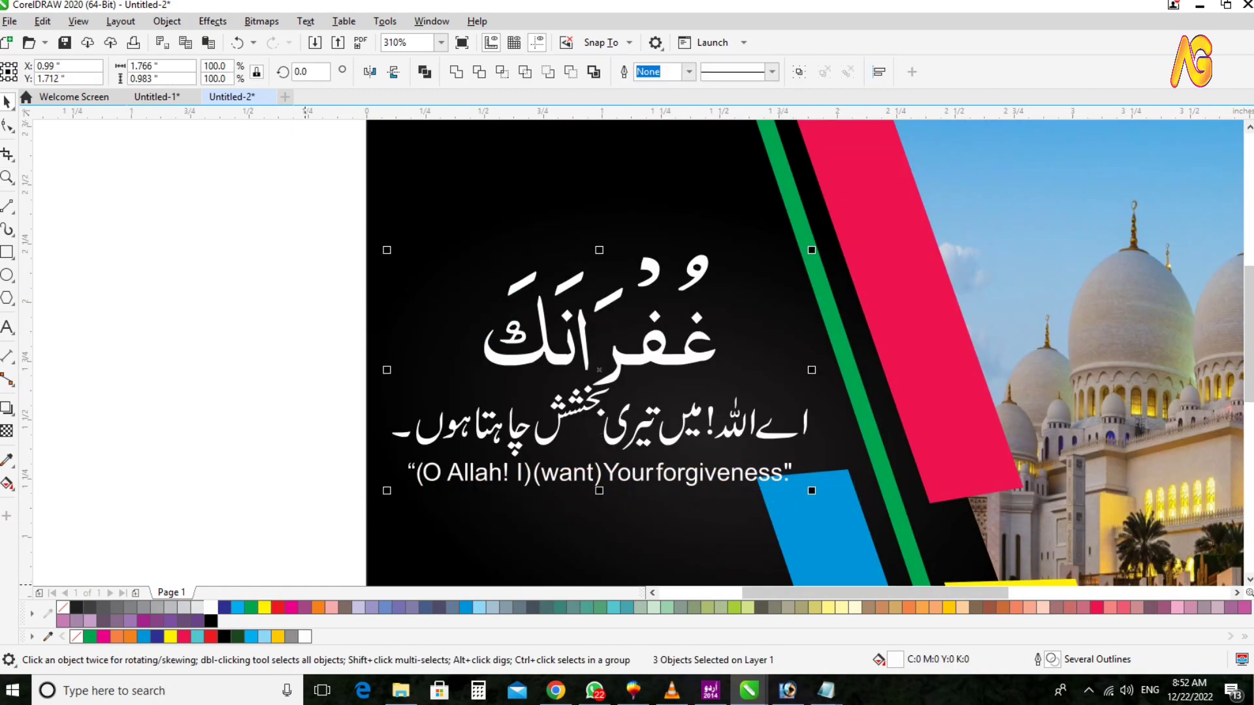
pyautogui.moveTo(631, 362); pyautogui.dragTo(632, 333)
pyautogui.moveTo(631, 333); pyautogui.dragTo(631, 343)
pyautogui.moveTo(231, 225); pyautogui.dragTo(864, 442)
pyautogui.click(211, 607)
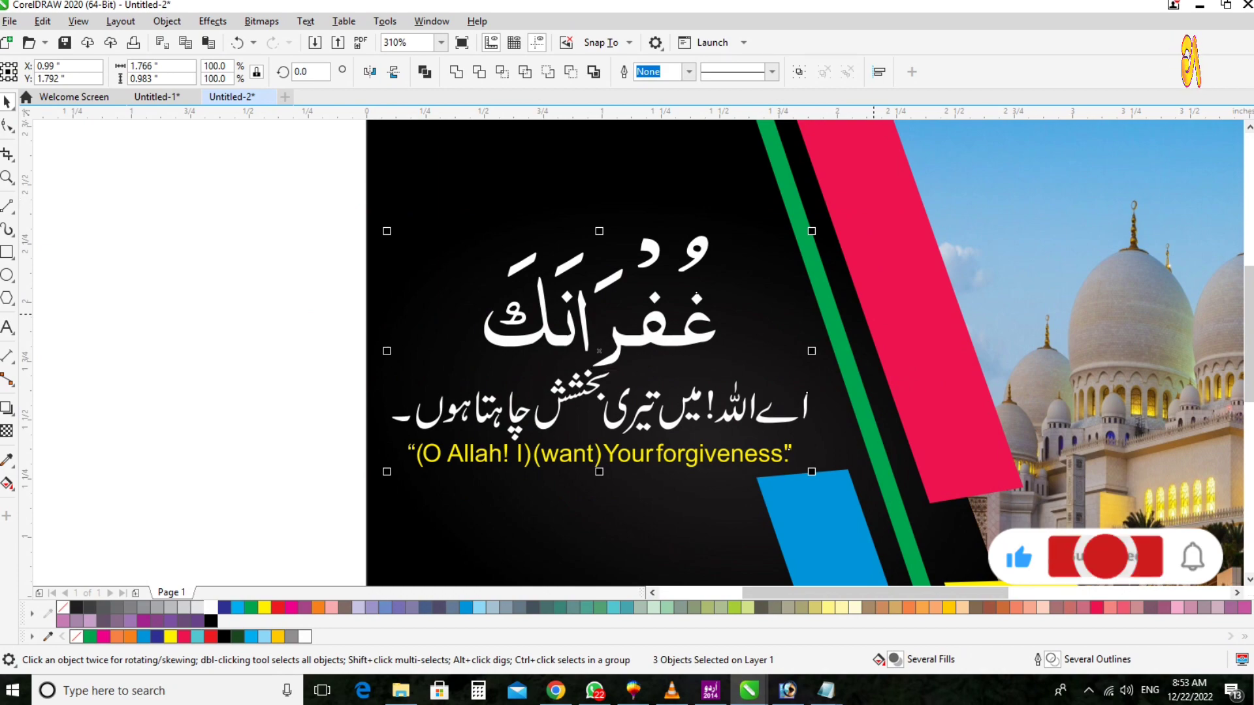